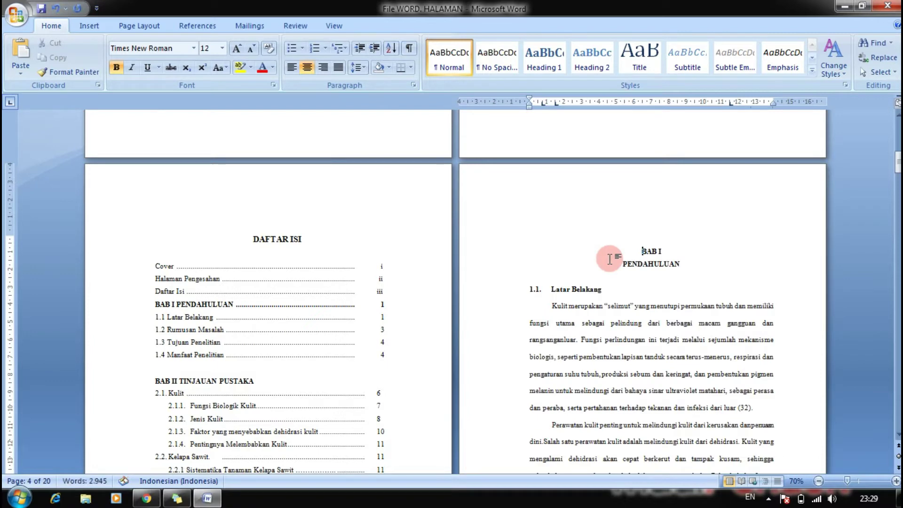
Remove the empty line above the BAB I heading and centre the heading.
key(BackSpace)
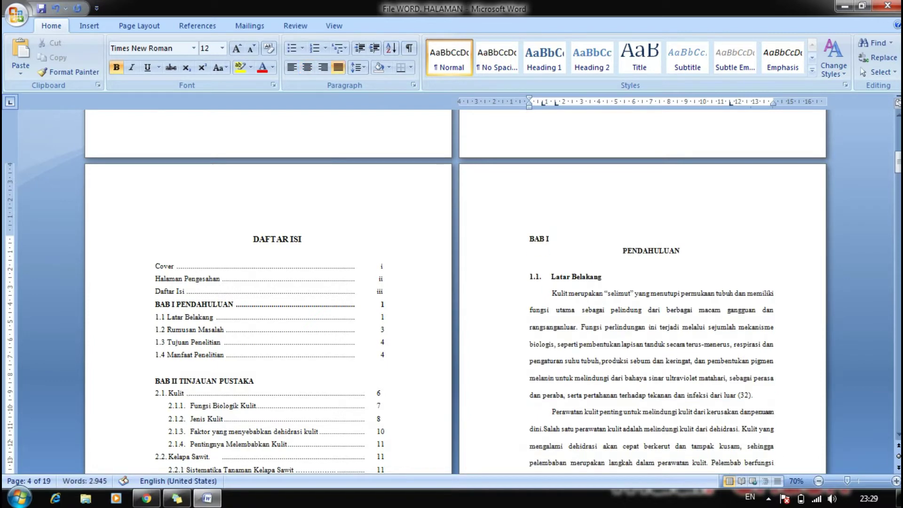
key(ctrl+e)
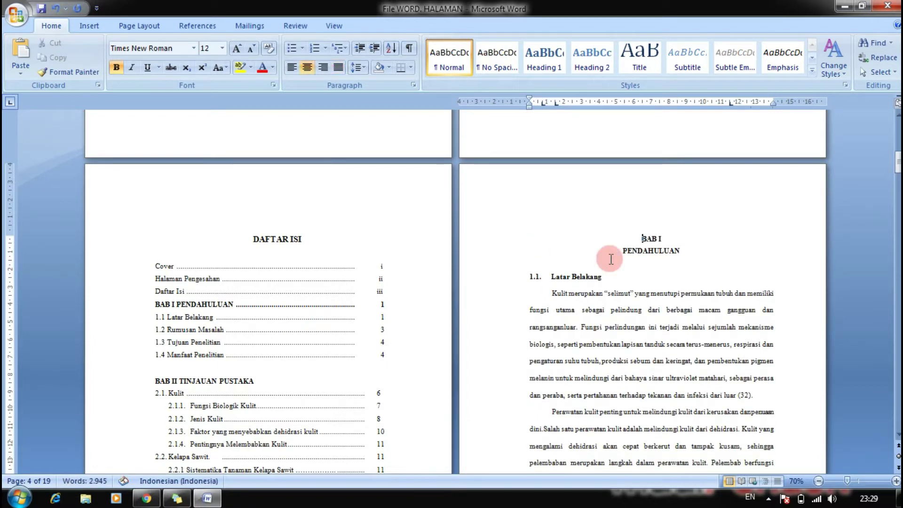
double_click(625, 184)
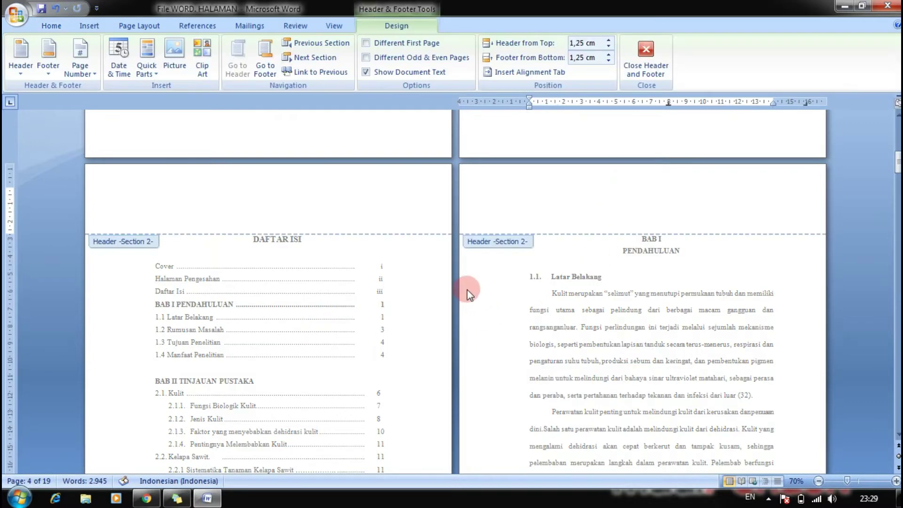
double_click(637, 239)
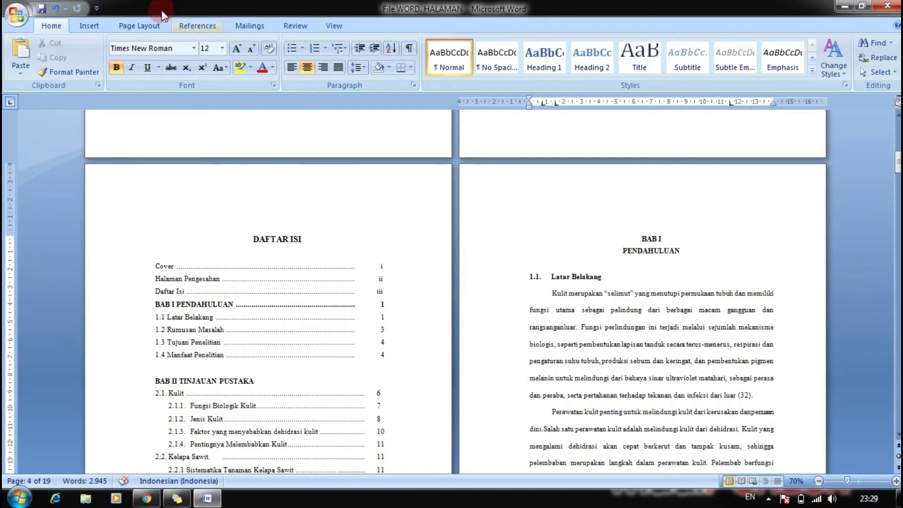
Insert a Next Page section break directly before the BAB I heading.
click(160, 29)
click(243, 42)
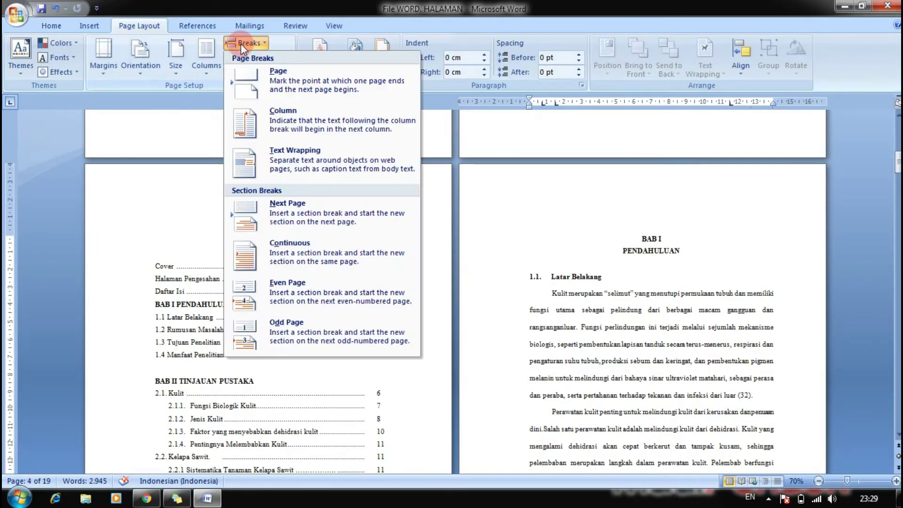
click(286, 213)
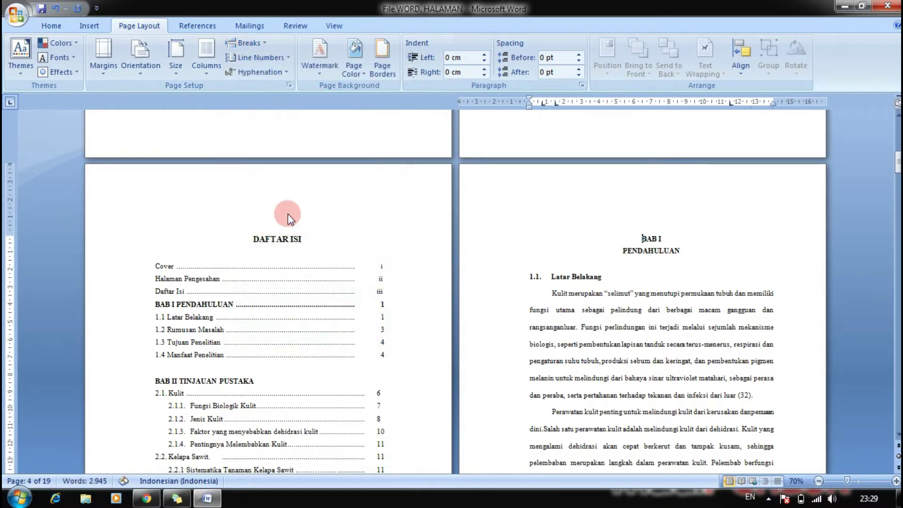
Unlink both the header and the footer of the BAB I section from the previous section and leave header and footer editing.
double_click(604, 199)
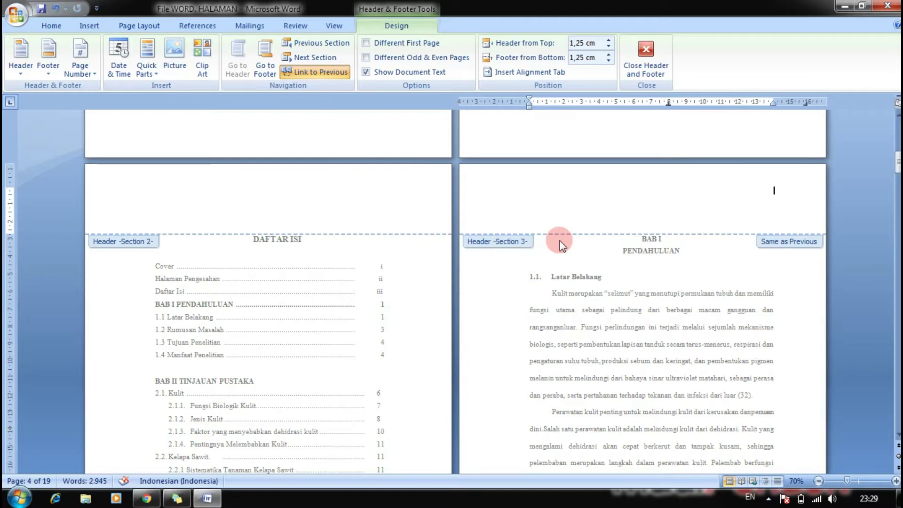
click(777, 262)
click(336, 72)
scroll(785, 334, down, 4)
click(783, 337)
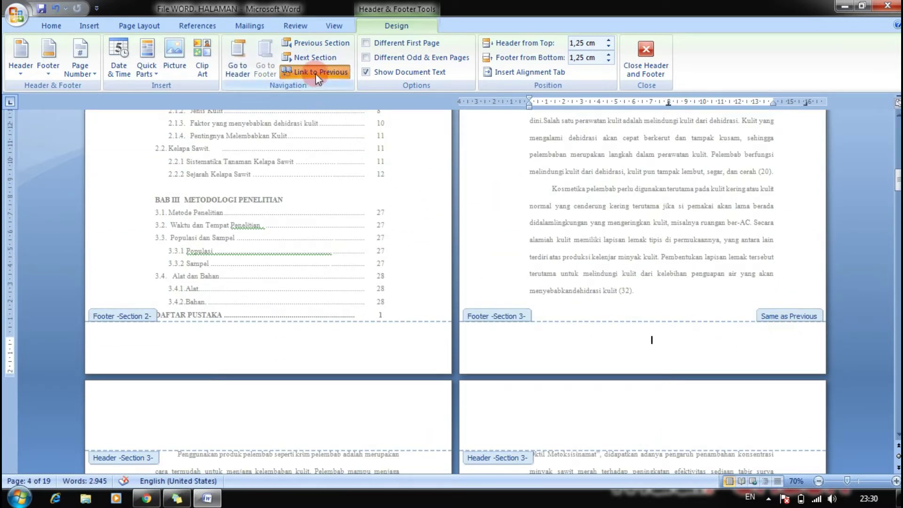
click(316, 73)
click(611, 402)
scroll(612, 398, down, 5)
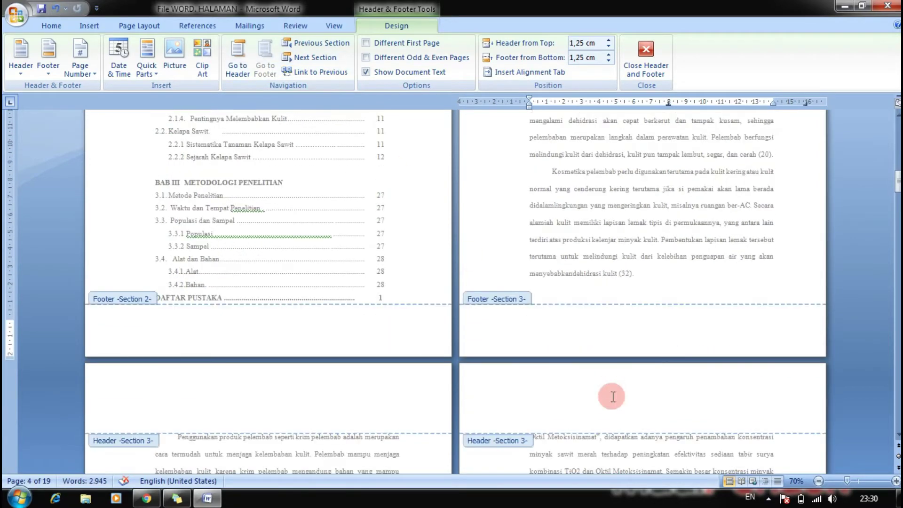
scroll(612, 389, up, 9)
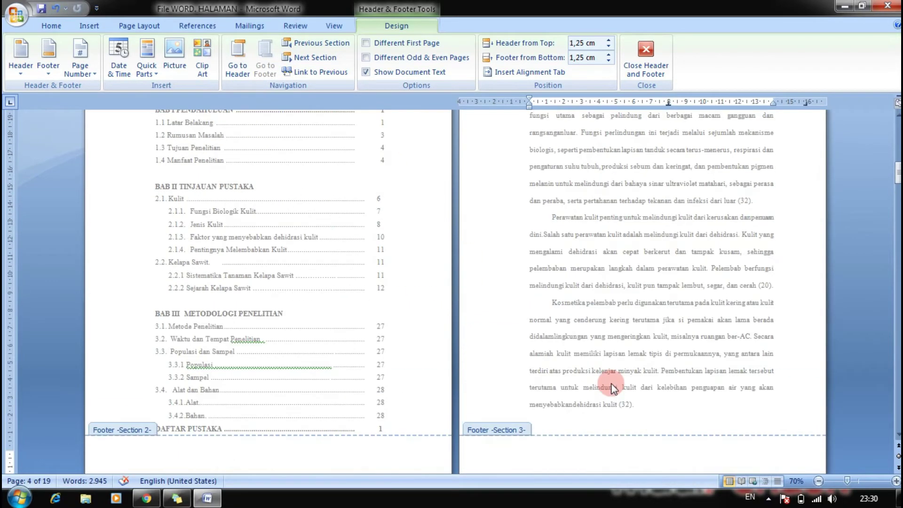
double_click(634, 317)
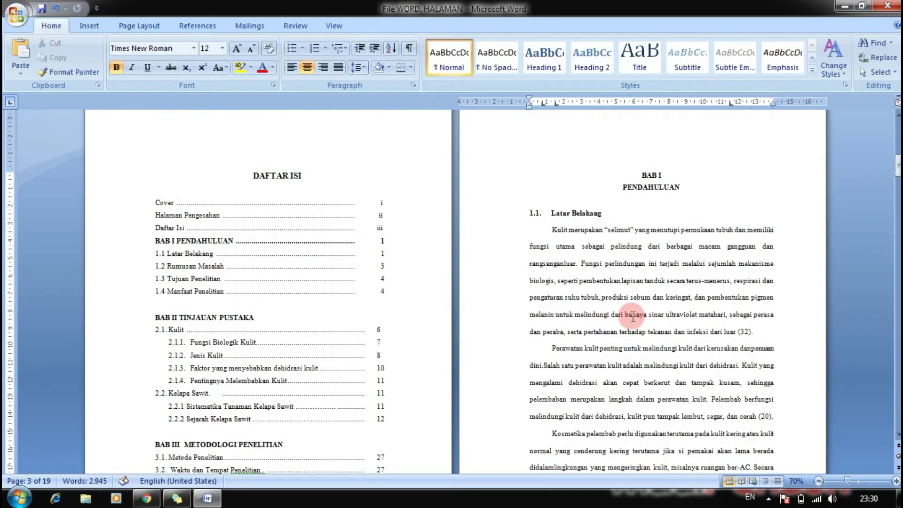
Insert a Next Page section break before the paragraph beginning "Penggunakan produk pelembab" at the start of page 5.
scroll(634, 317, down, 7)
click(365, 329)
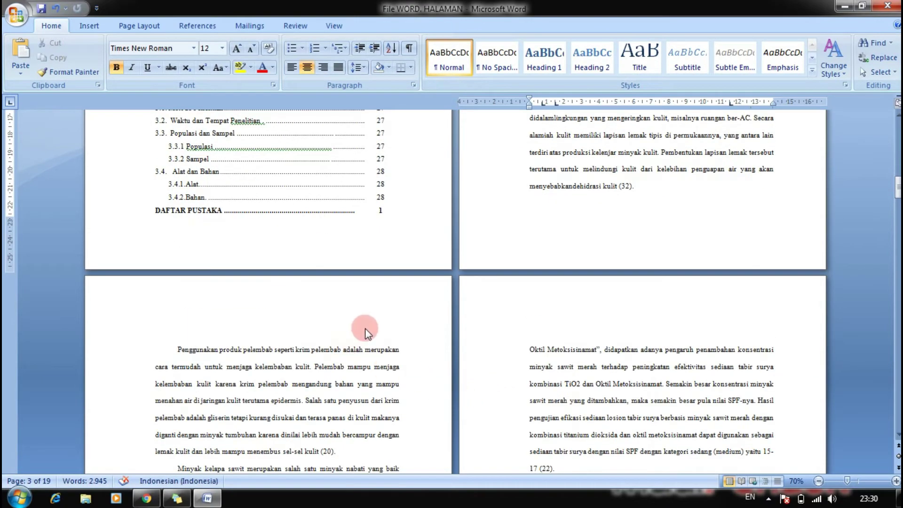
double_click(583, 254)
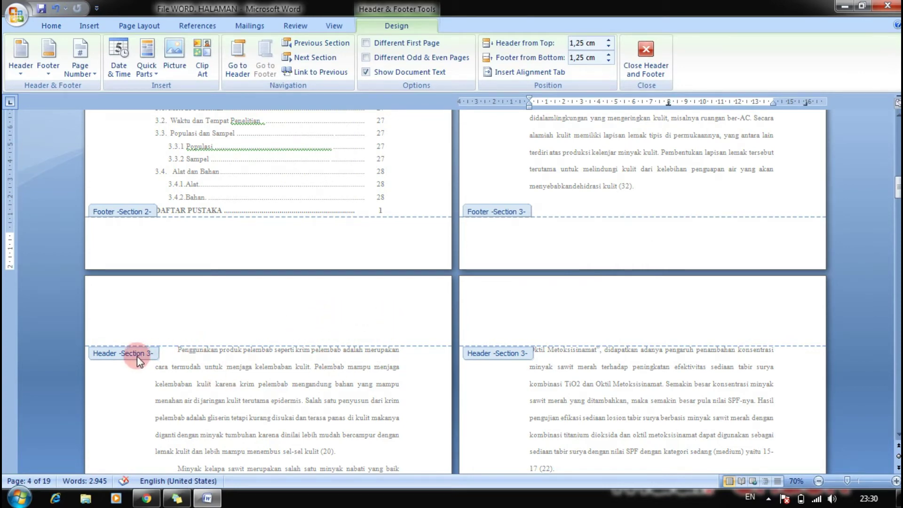
double_click(649, 187)
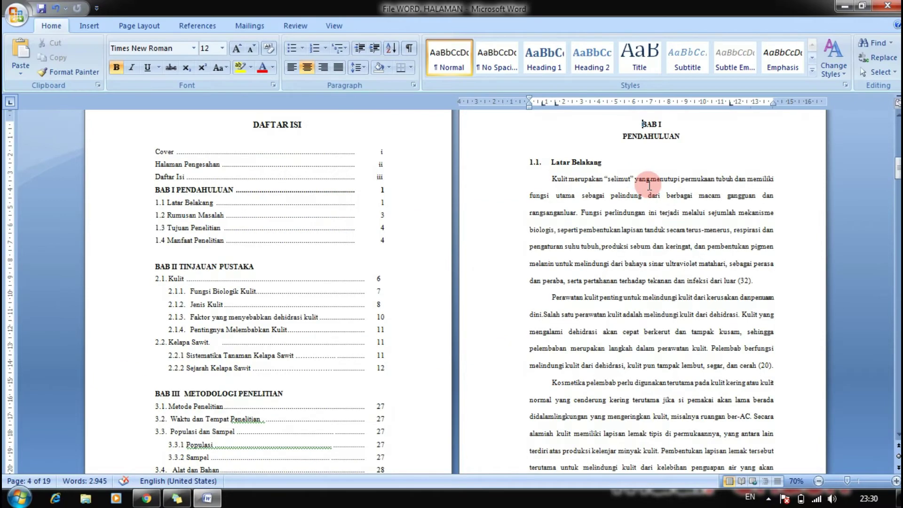
scroll(518, 376, down, 6)
click(180, 254)
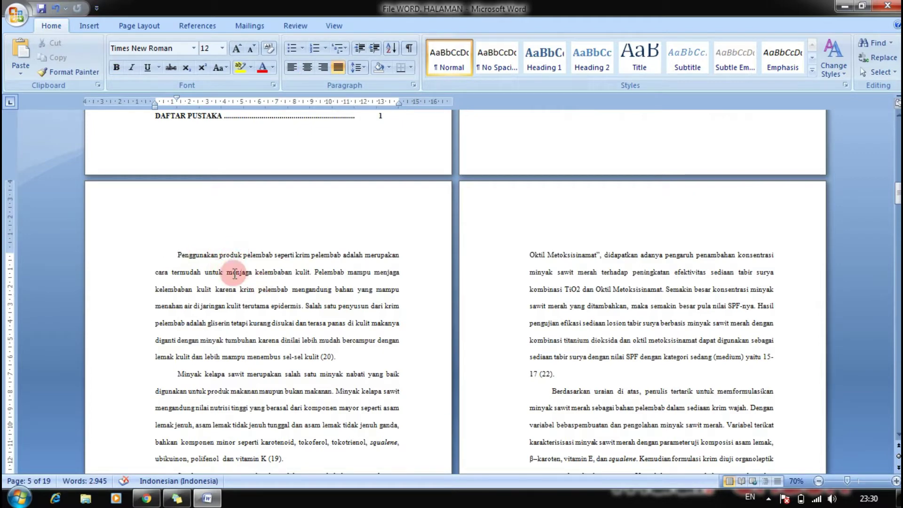
click(143, 27)
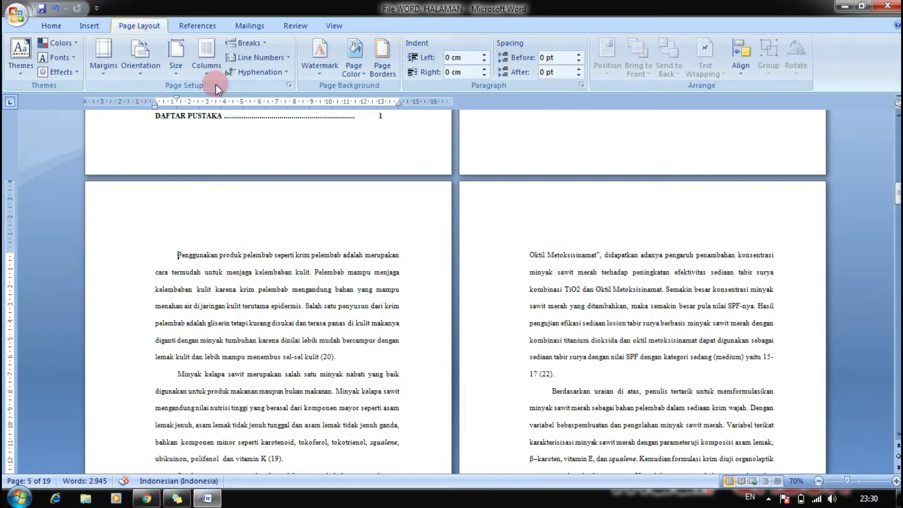
click(249, 43)
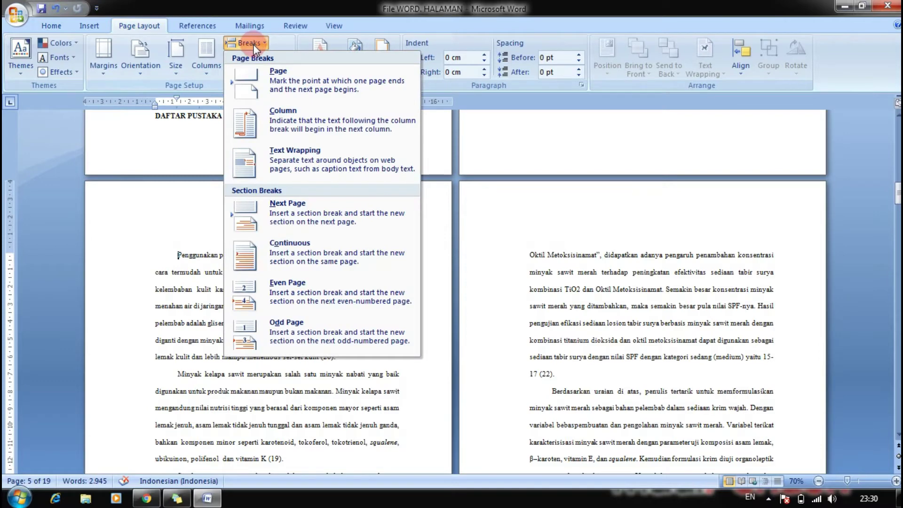
click(294, 210)
Unlink the header and footer of the section starting on page 5 from the previous section, then return to the body text.
double_click(303, 206)
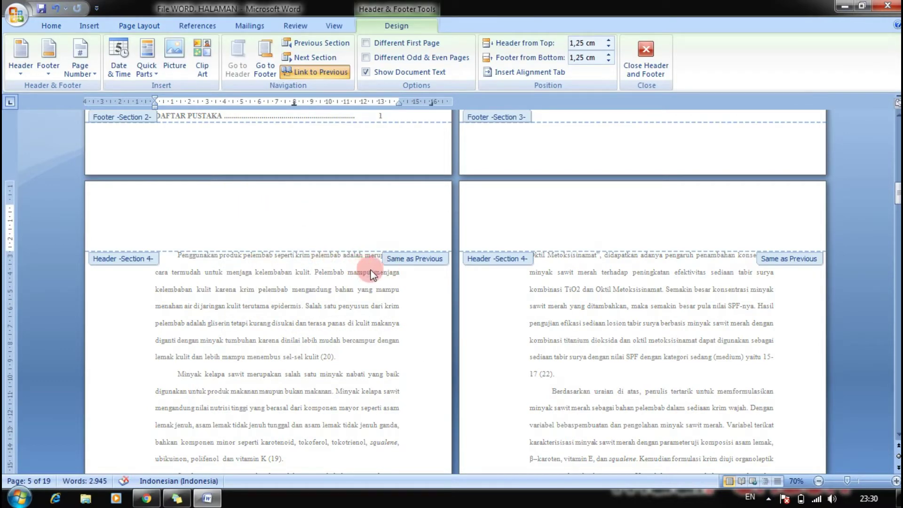
click(326, 73)
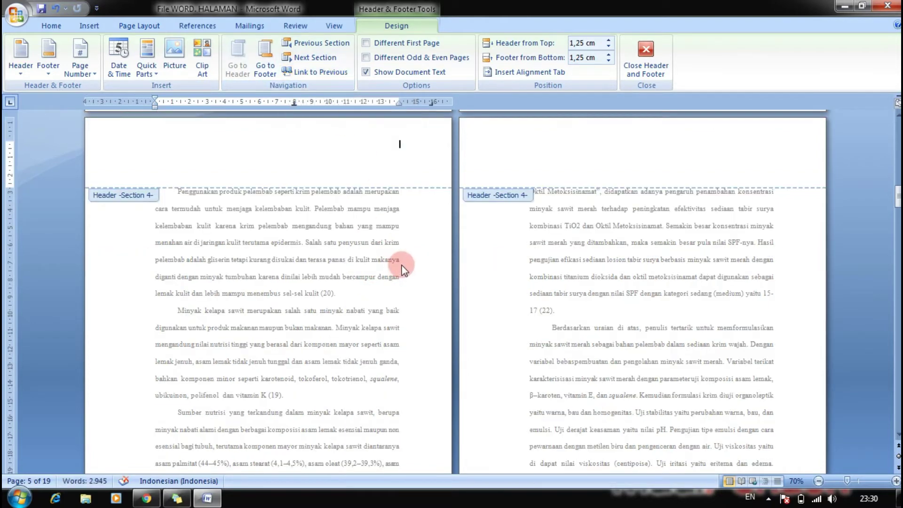
scroll(401, 273, down, 3)
click(403, 429)
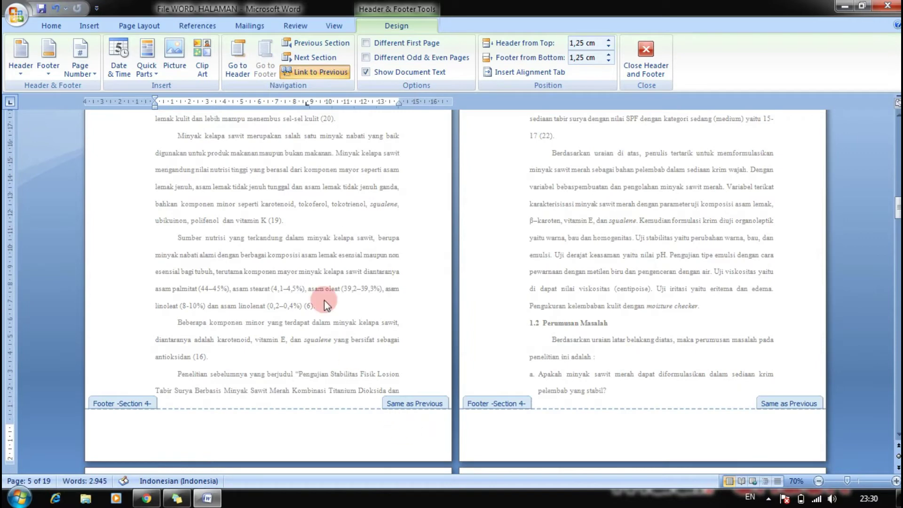
click(311, 72)
click(518, 407)
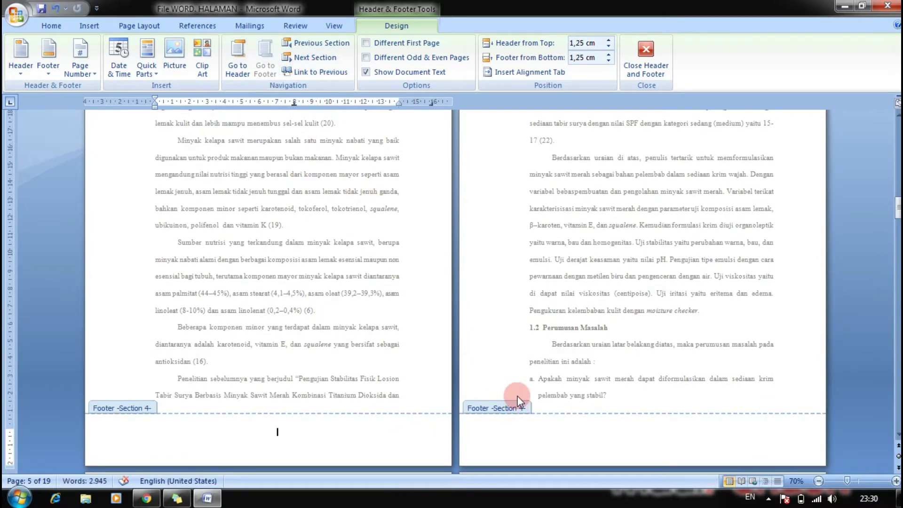
scroll(518, 397, down, 3)
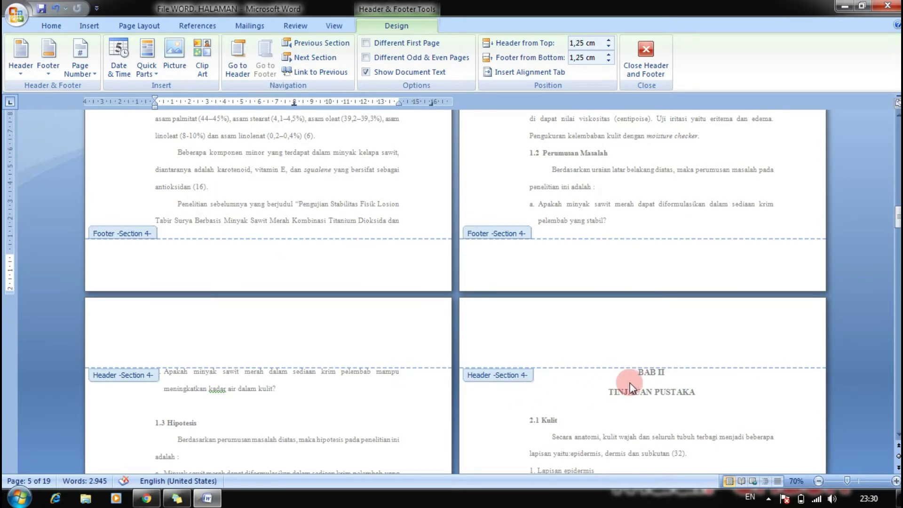
double_click(629, 382)
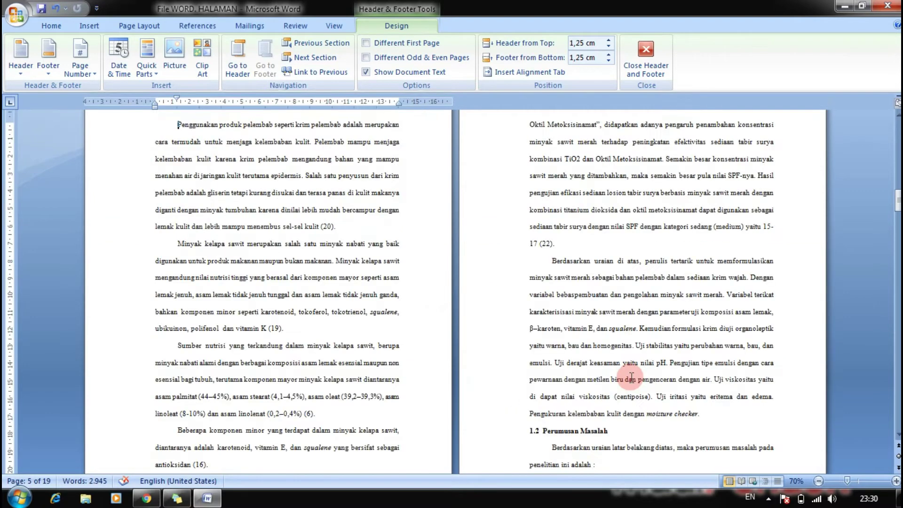
Insert a Next Page section break directly before the BAB II heading.
click(635, 399)
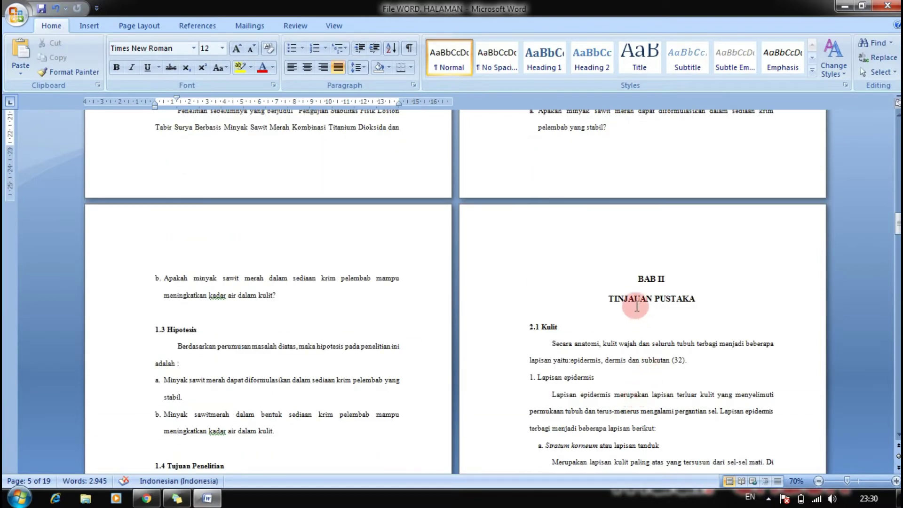
click(639, 279)
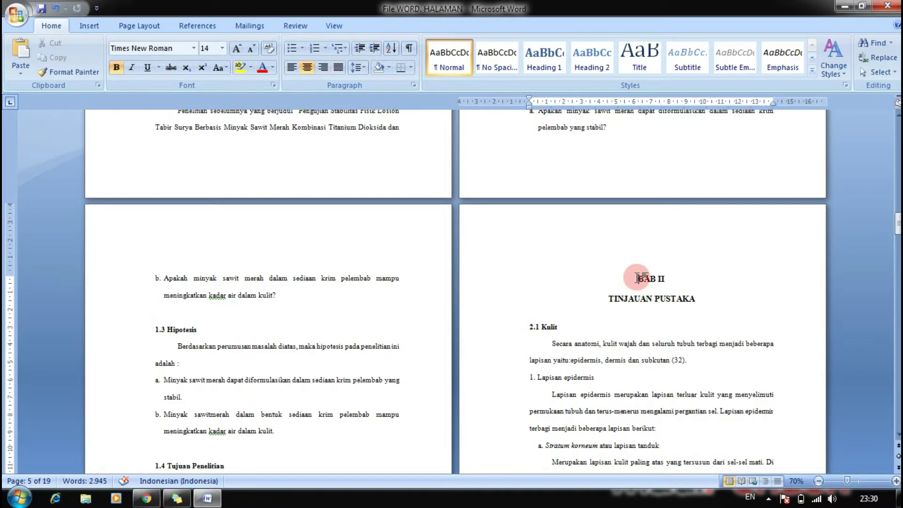
click(159, 26)
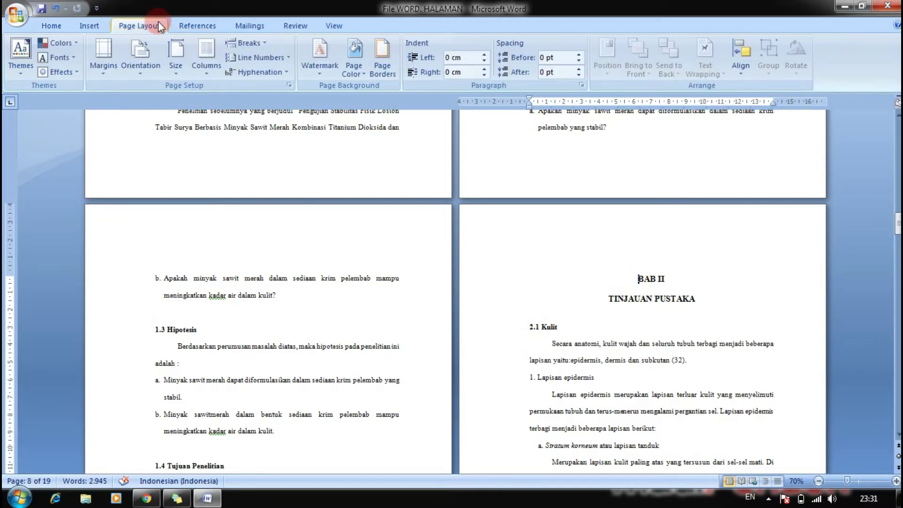
click(258, 44)
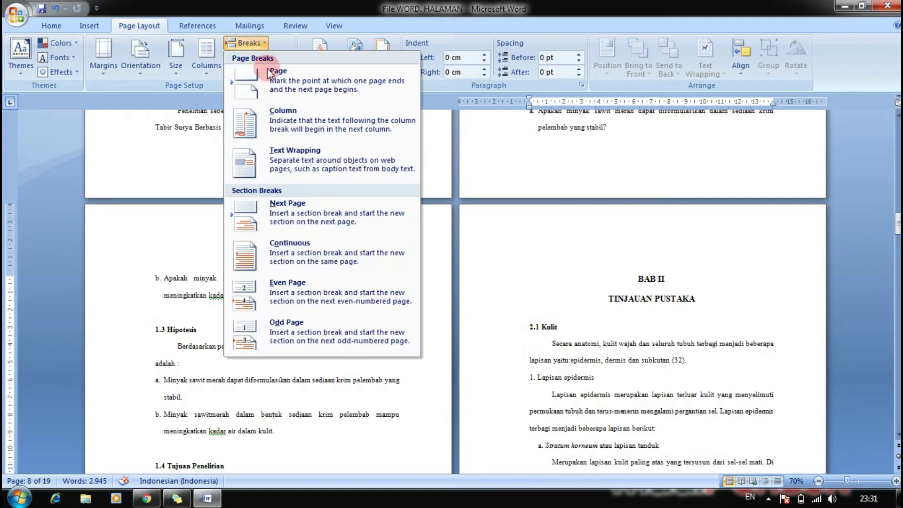
click(289, 209)
Unlink the header and footer of the BAB II section from the previous section and leave header and footer editing.
double_click(611, 257)
click(527, 291)
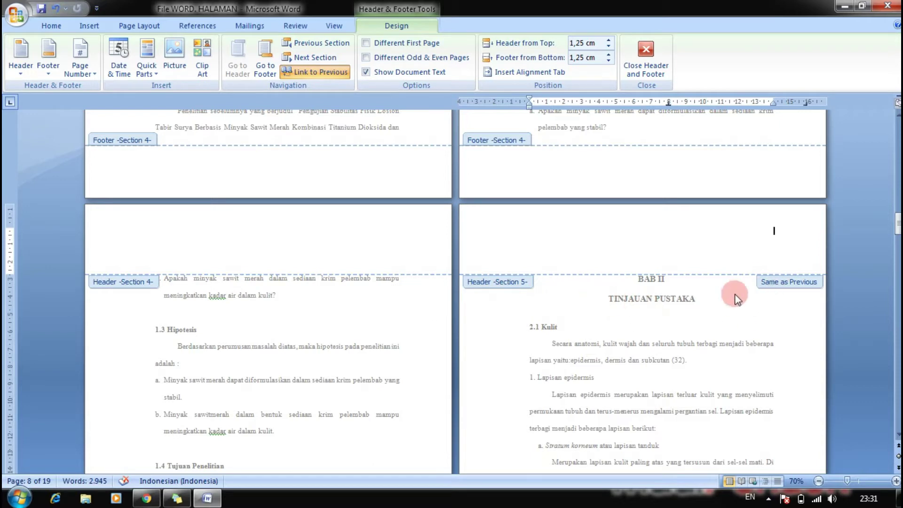
click(336, 75)
scroll(619, 281, down, 8)
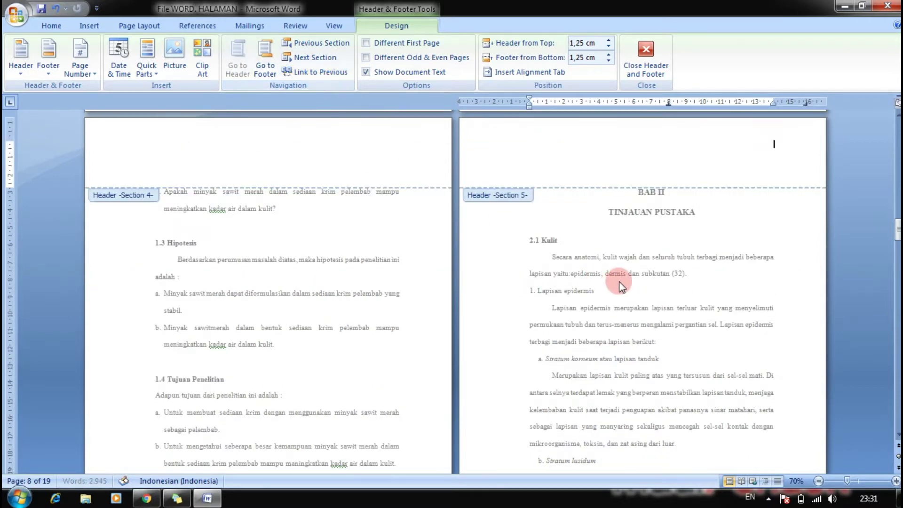
click(673, 353)
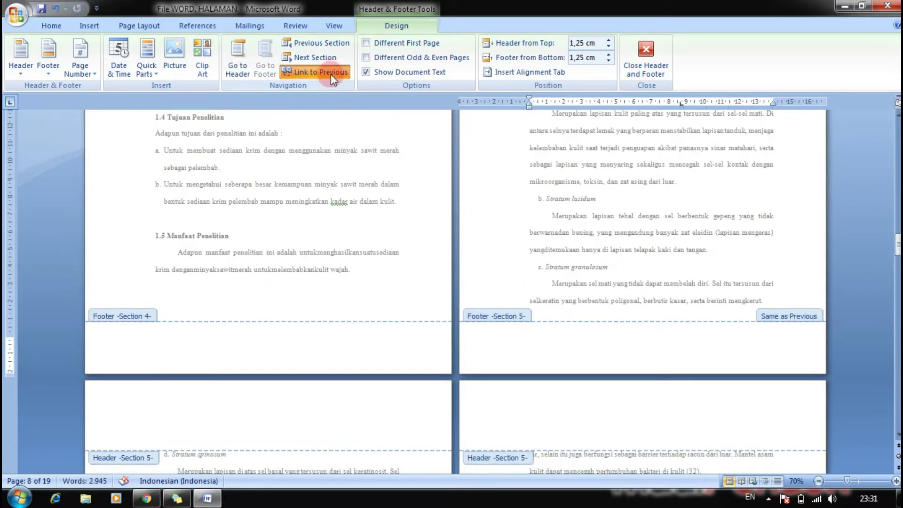
click(331, 73)
scroll(546, 410, down, 10)
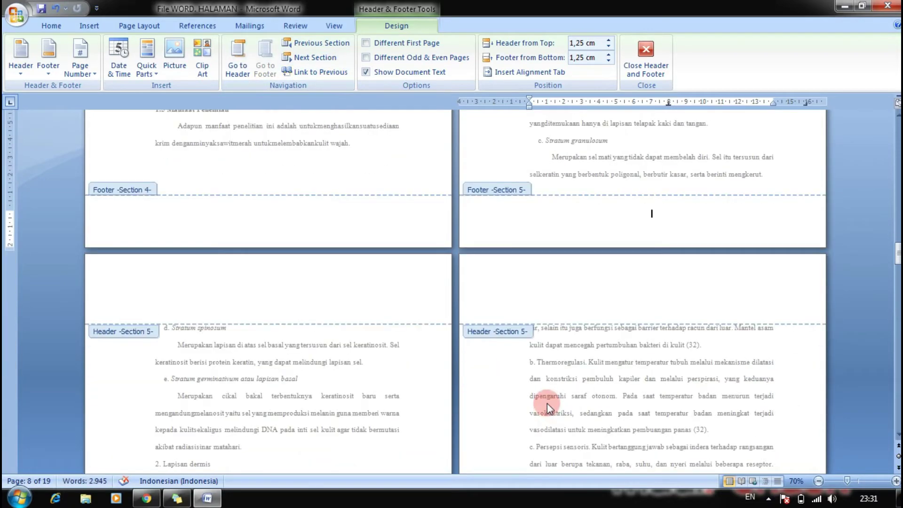
scroll(543, 402, up, 10)
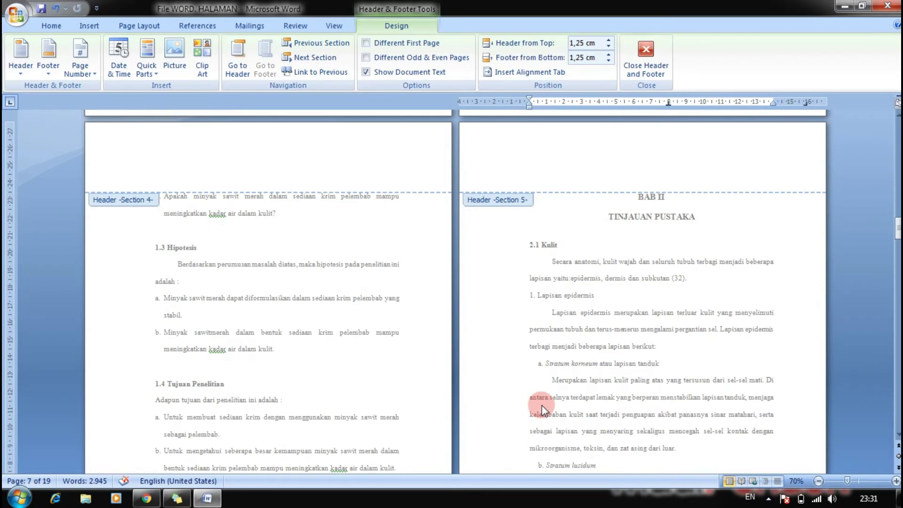
scroll(542, 409, down, 5)
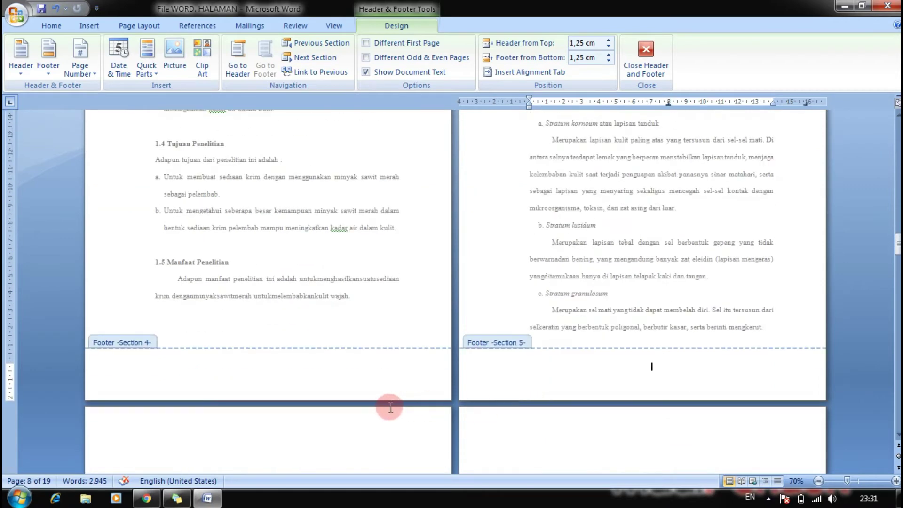
scroll(367, 426, down, 2)
click(354, 410)
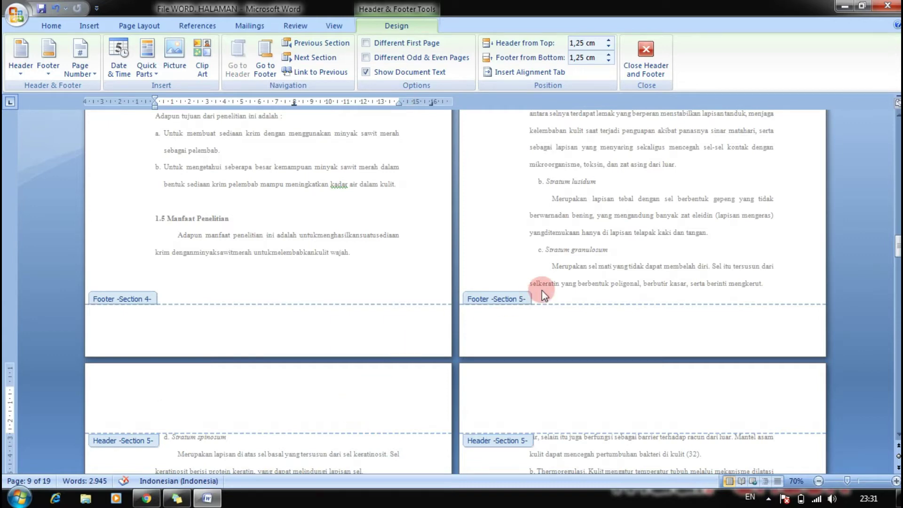
double_click(566, 283)
scroll(373, 369, down, 6)
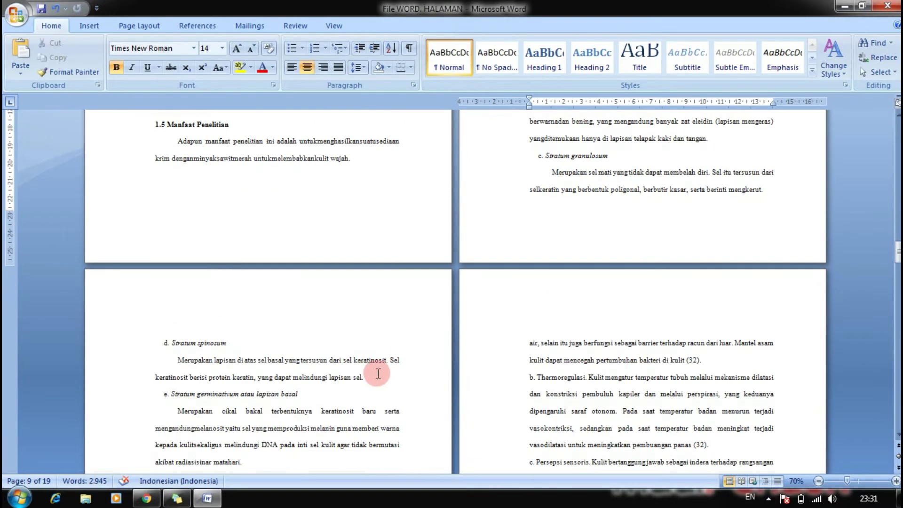
Insert a Next Page section break directly before the "d. Stratum spinosum" item.
click(162, 298)
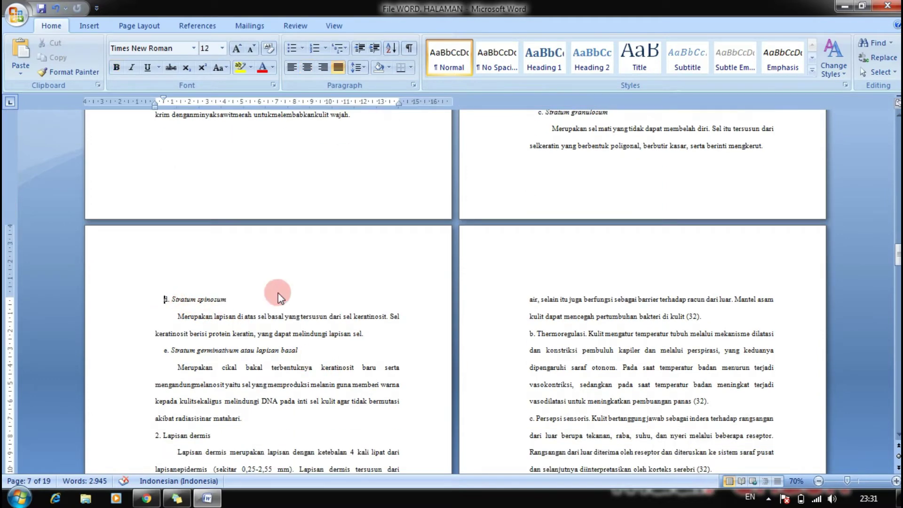
click(149, 26)
click(248, 42)
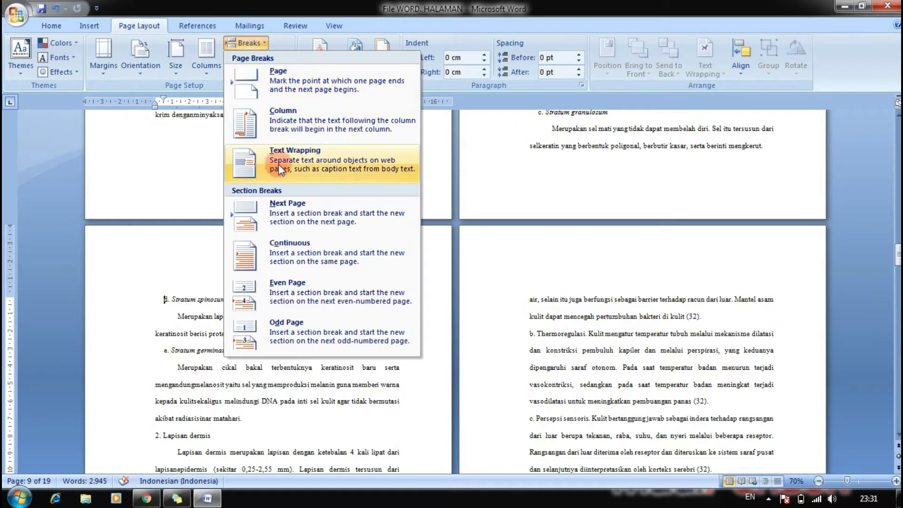
click(283, 213)
Unlink the header and footer of the section starting at "d. Stratum spinosum" from the previous section, then leave header and footer editing.
double_click(262, 252)
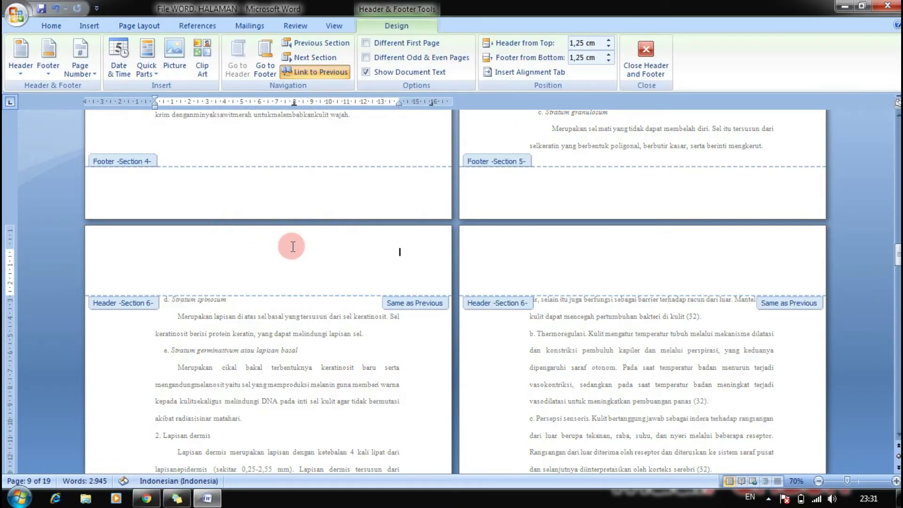
click(298, 72)
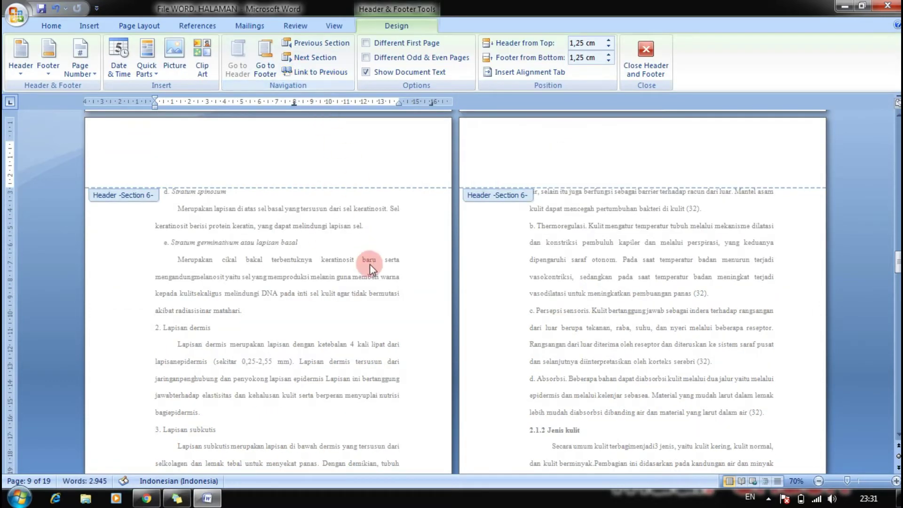
scroll(372, 282, down, 5)
click(382, 360)
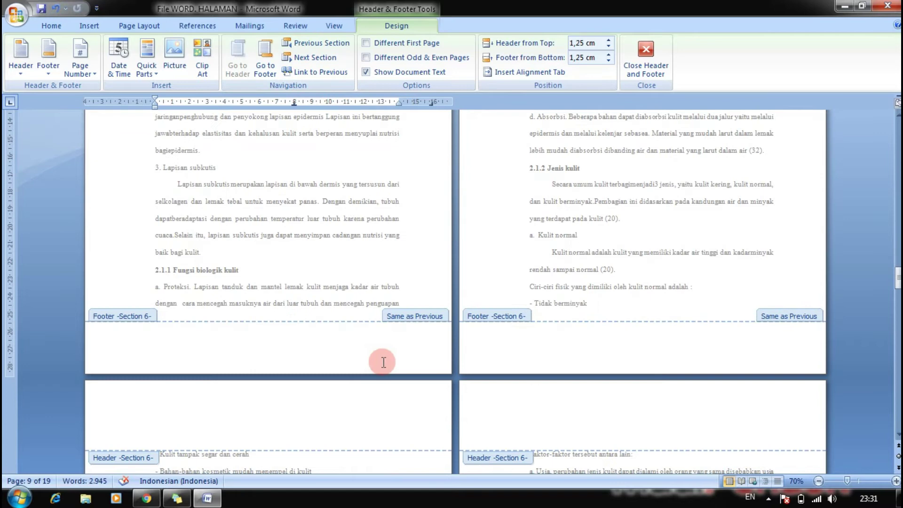
click(298, 73)
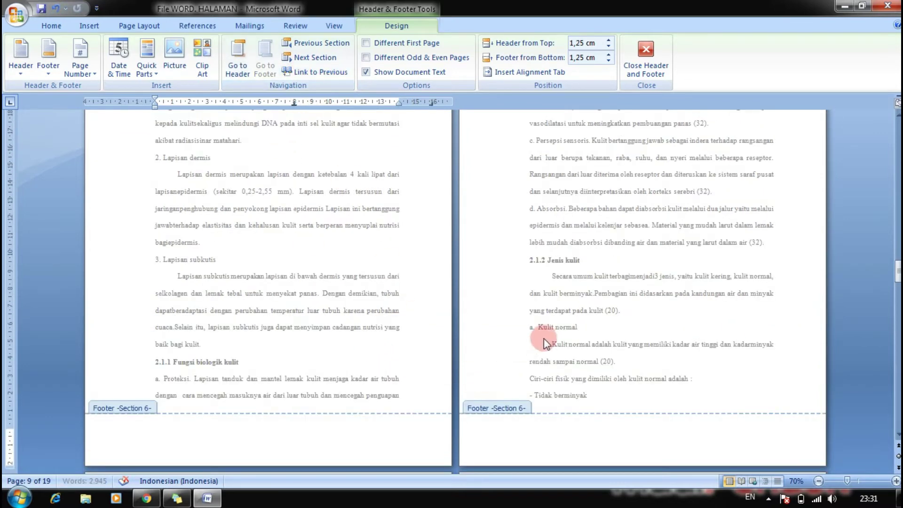
scroll(546, 338, down, 5)
scroll(547, 339, down, 10)
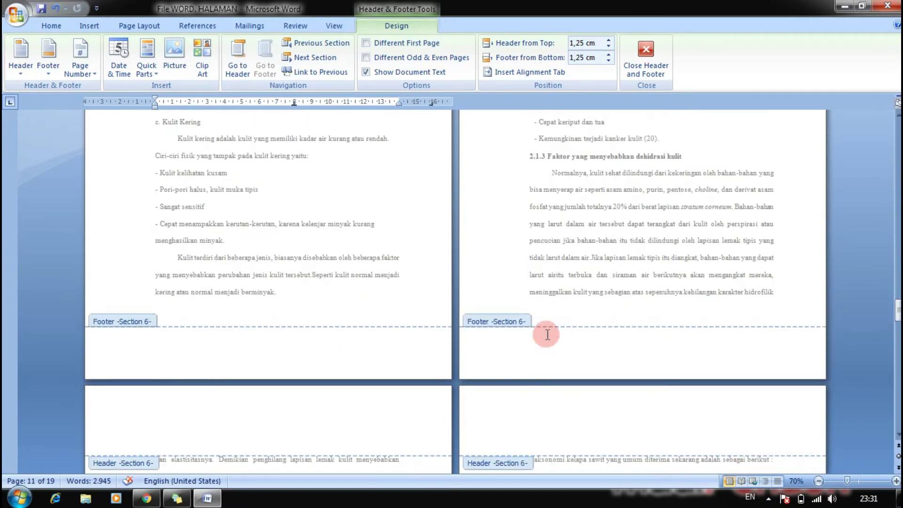
scroll(548, 338, down, 5)
scroll(548, 335, down, 15)
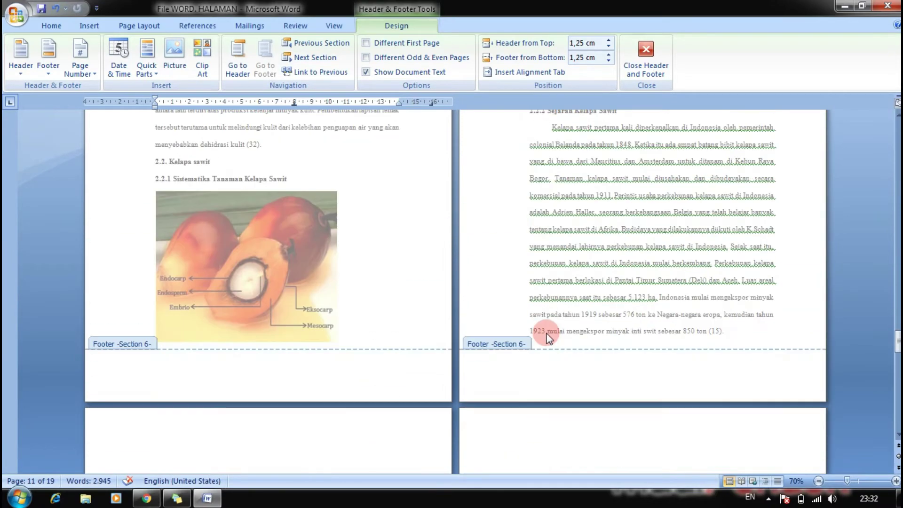
scroll(548, 334, down, 5)
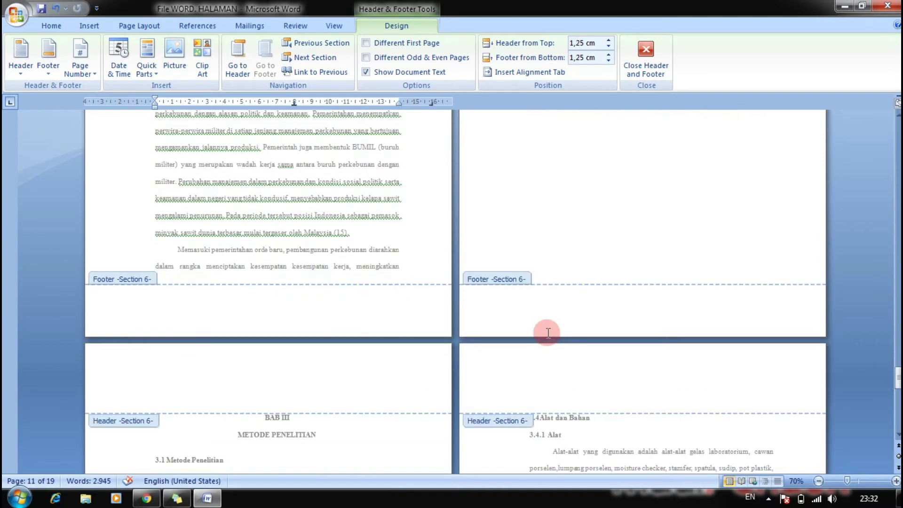
scroll(548, 333, down, 3)
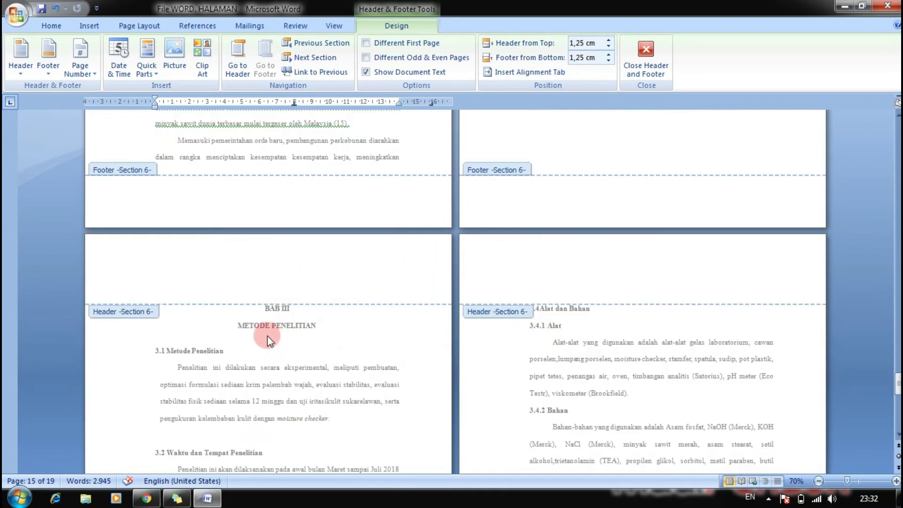
double_click(294, 332)
Insert a Next Page section break directly before the BAB III heading.
scroll(295, 350, down, 15)
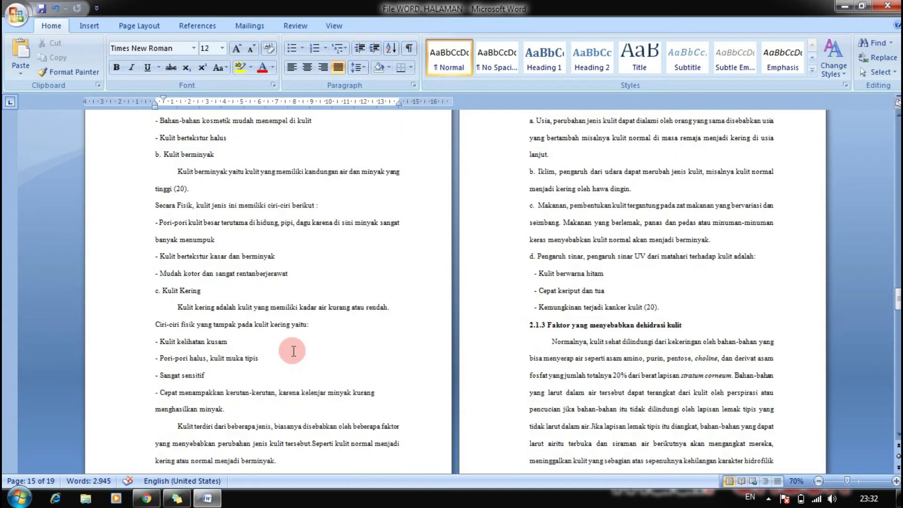
scroll(292, 350, down, 15)
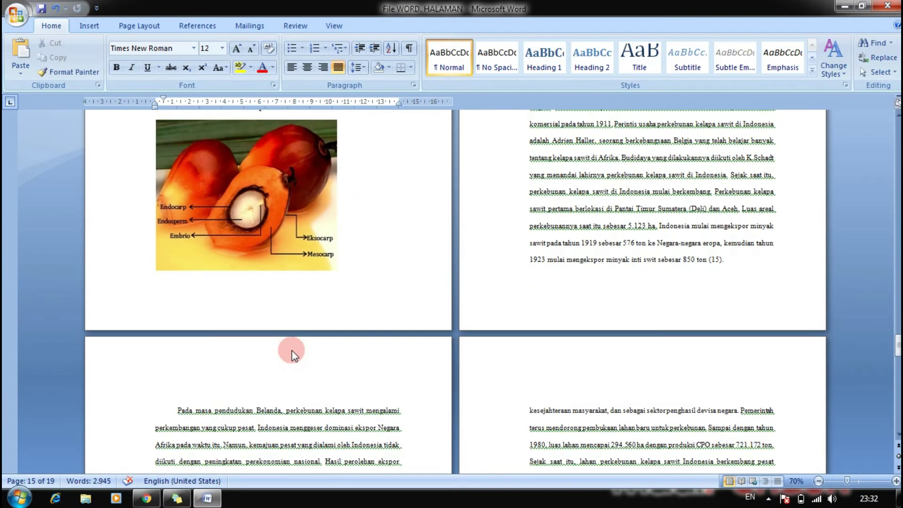
click(287, 366)
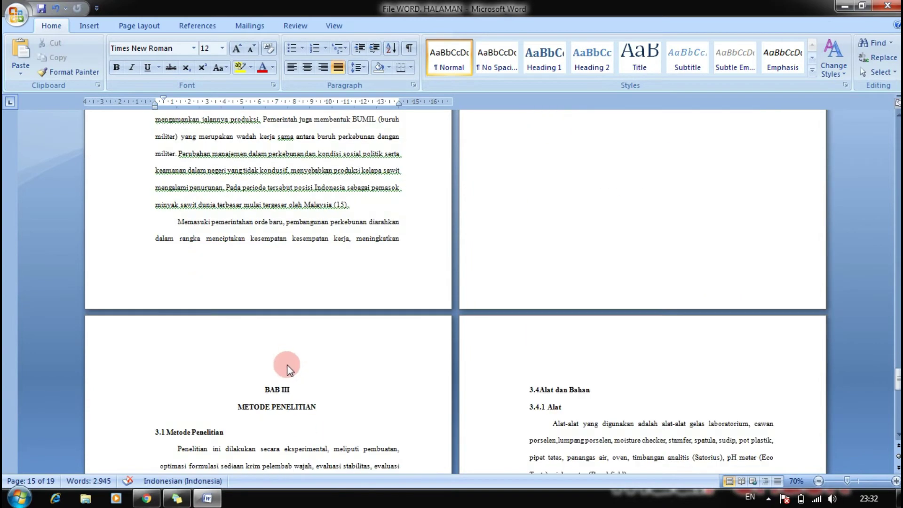
click(264, 390)
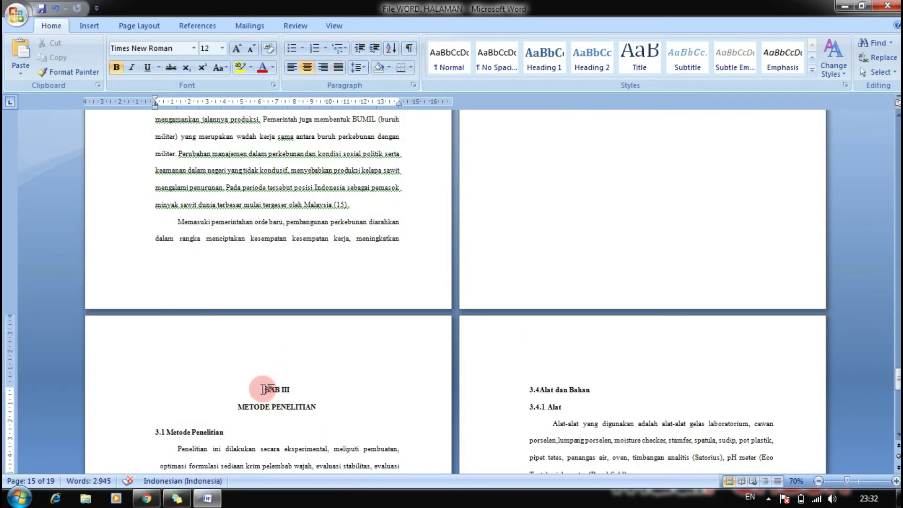
click(124, 26)
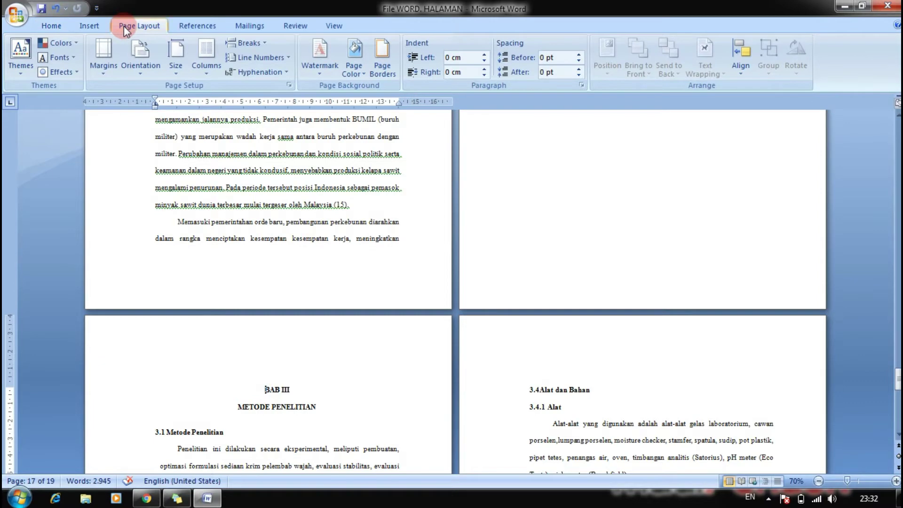
click(249, 43)
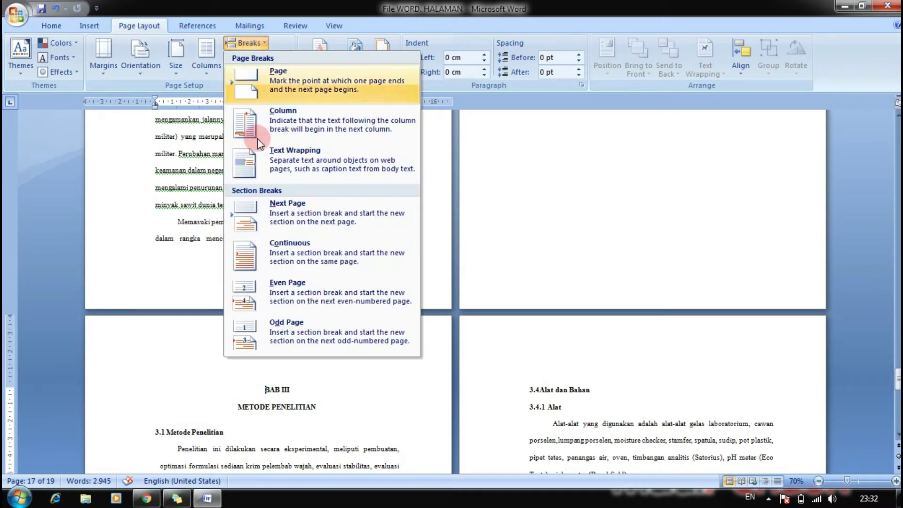
click(270, 212)
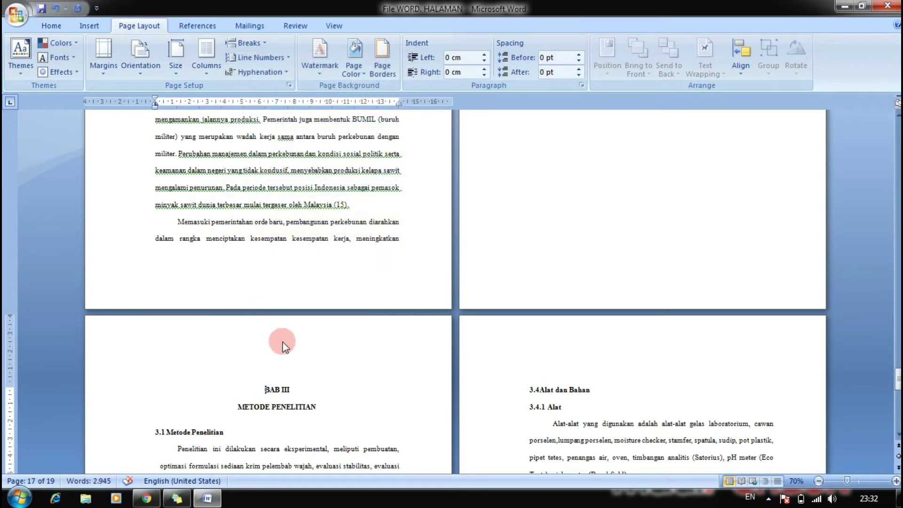
Unlink the header and footer of the BAB III section from the previous section and return to the body text.
double_click(282, 341)
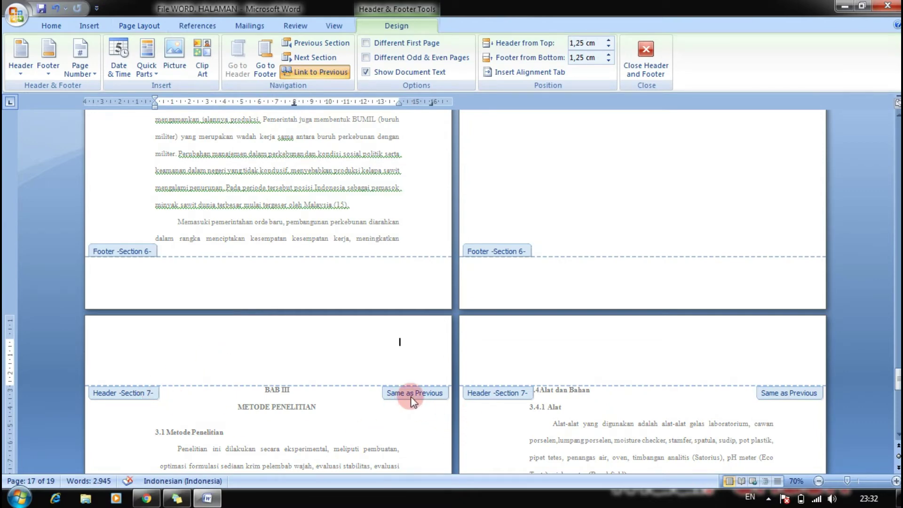
click(315, 80)
scroll(373, 307, down, 10)
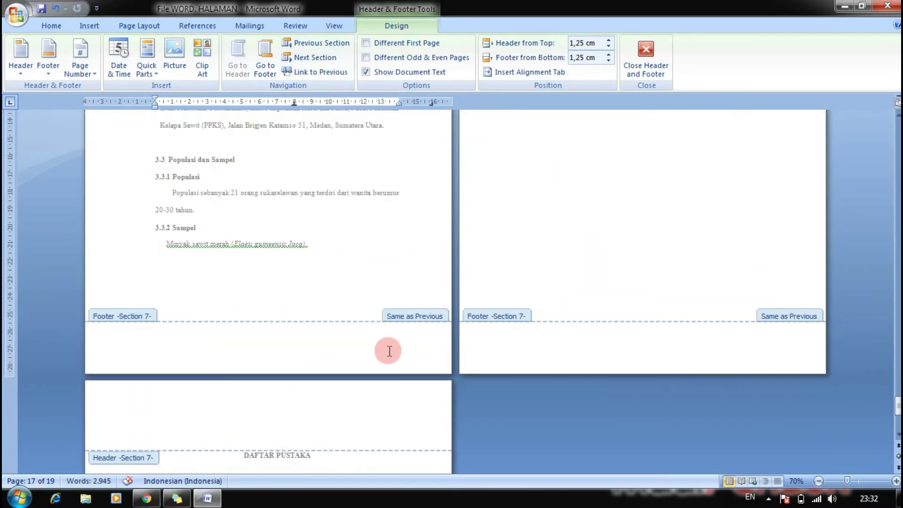
click(380, 351)
click(301, 75)
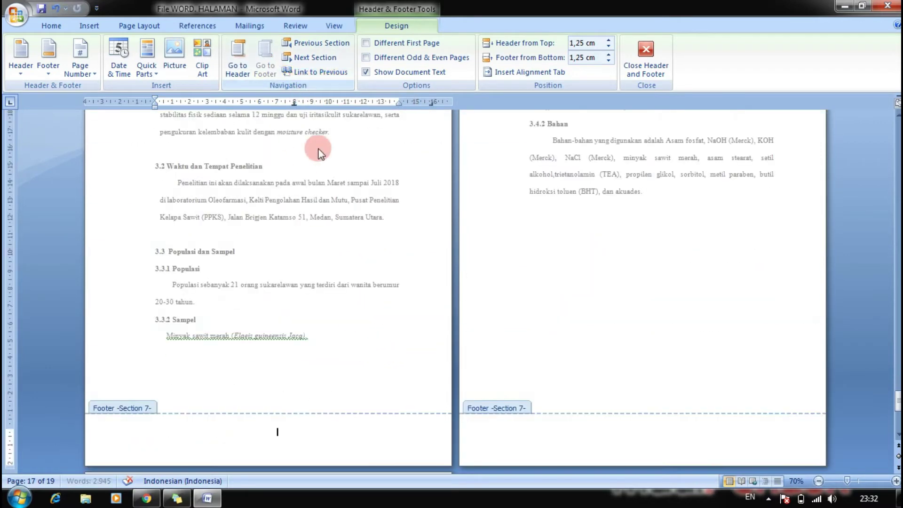
scroll(453, 298, up, 5)
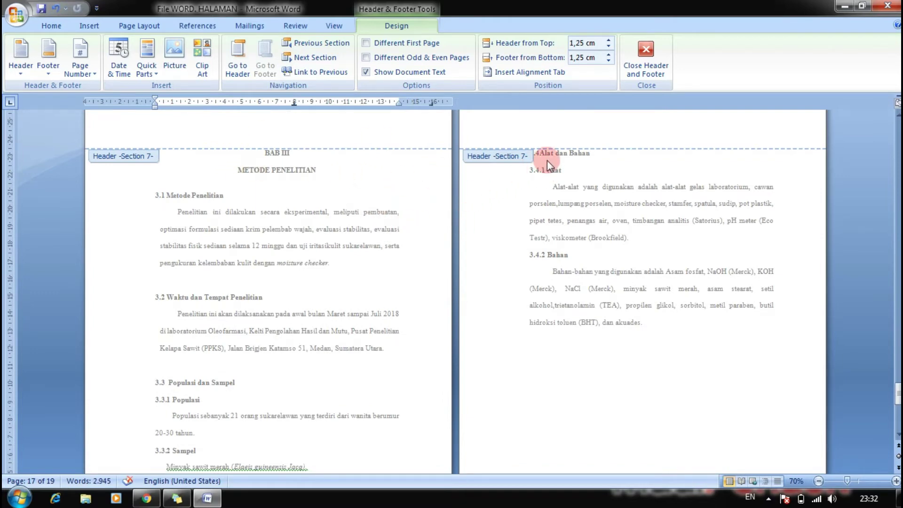
double_click(338, 168)
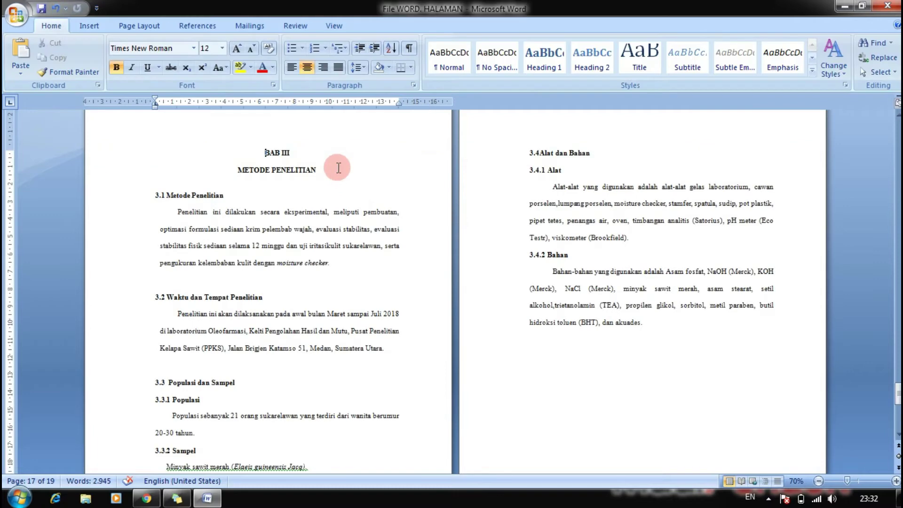
Insert a Next Page section break directly before the "3.4 Alat dan Bahan" heading.
click(531, 155)
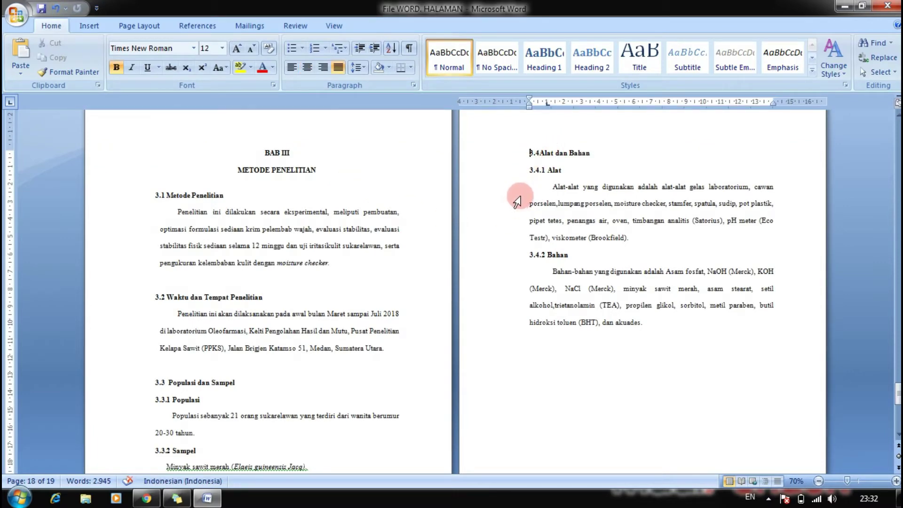
click(154, 26)
click(258, 44)
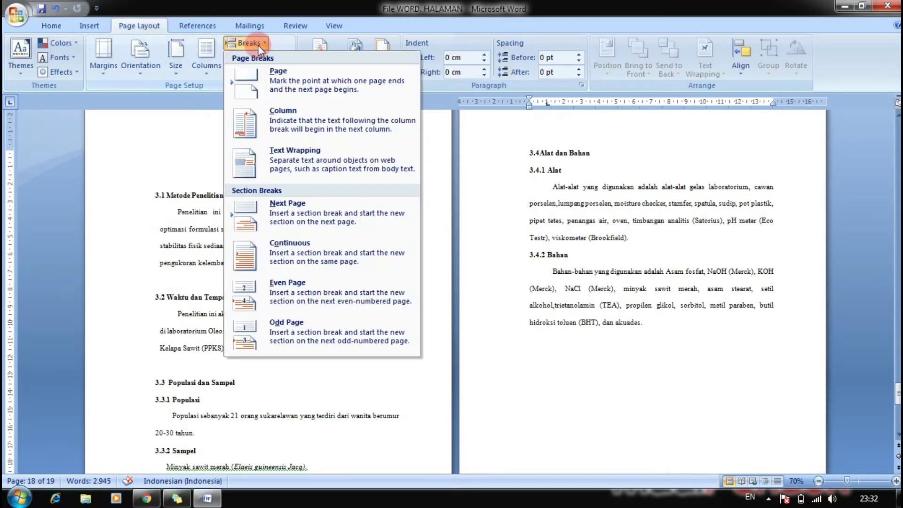
click(290, 205)
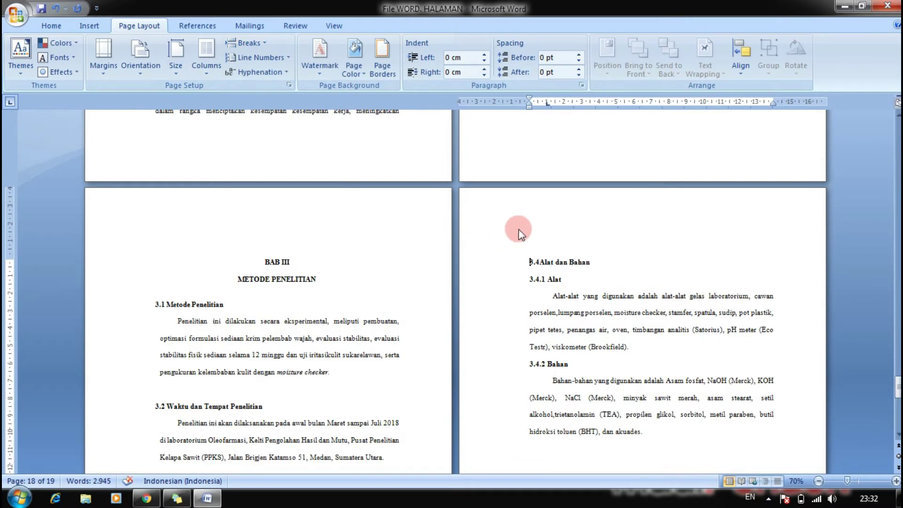
Unlink the header and footer of the section starting at "3.4 Alat dan Bahan" from the previous section and return to the body text.
double_click(527, 226)
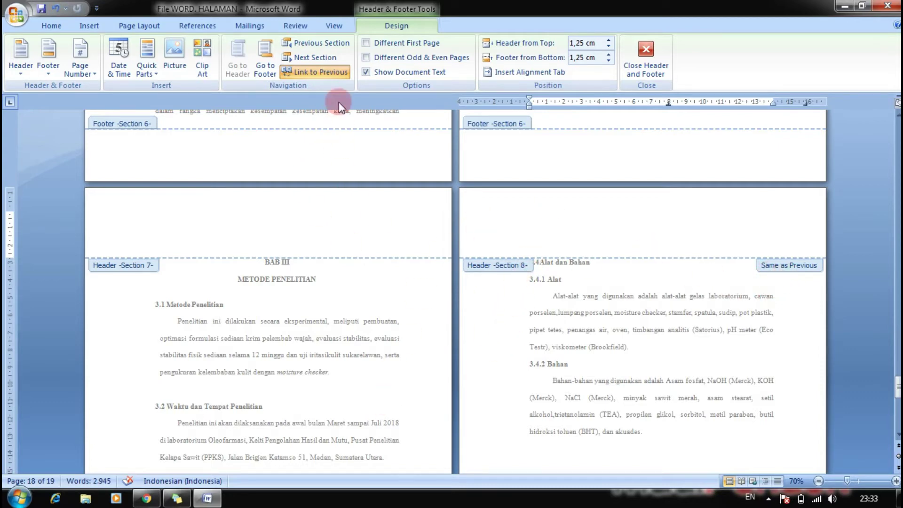
click(332, 75)
scroll(597, 362, down, 5)
click(717, 385)
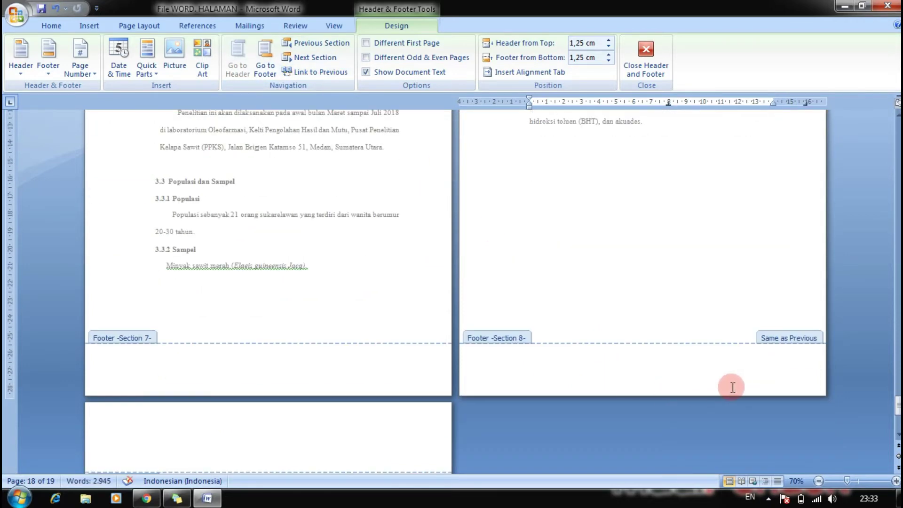
click(336, 74)
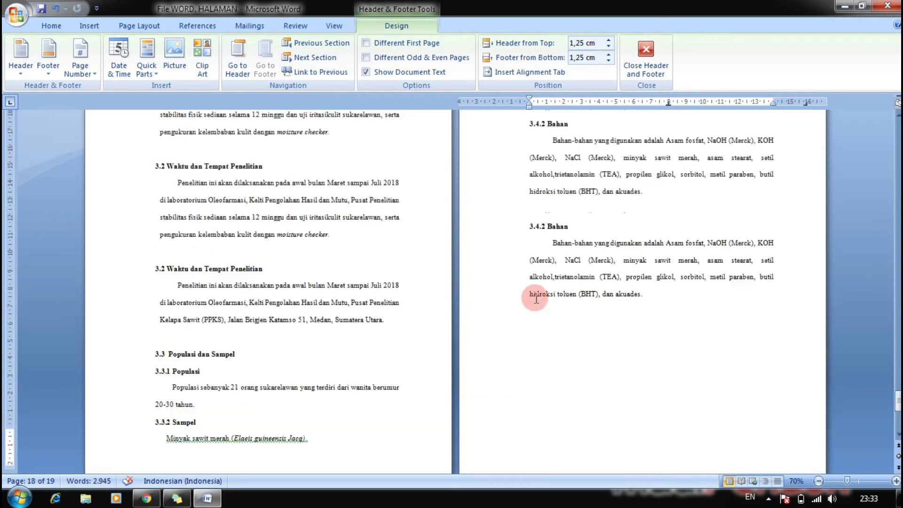
double_click(535, 302)
Insert a Next Page section break directly before the DAFTAR PUSTAKA heading.
scroll(387, 347, down, 5)
scroll(329, 339, down, 2)
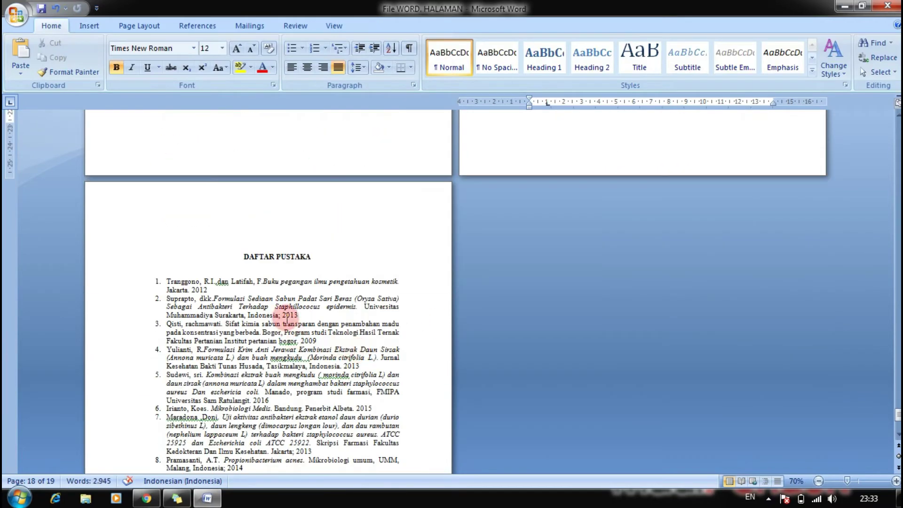
scroll(289, 327, down, 5)
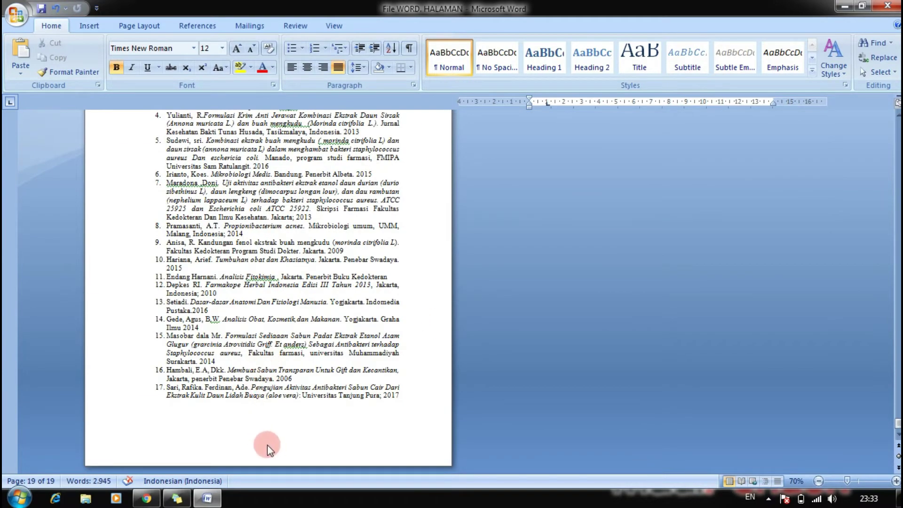
scroll(267, 442, up, 4)
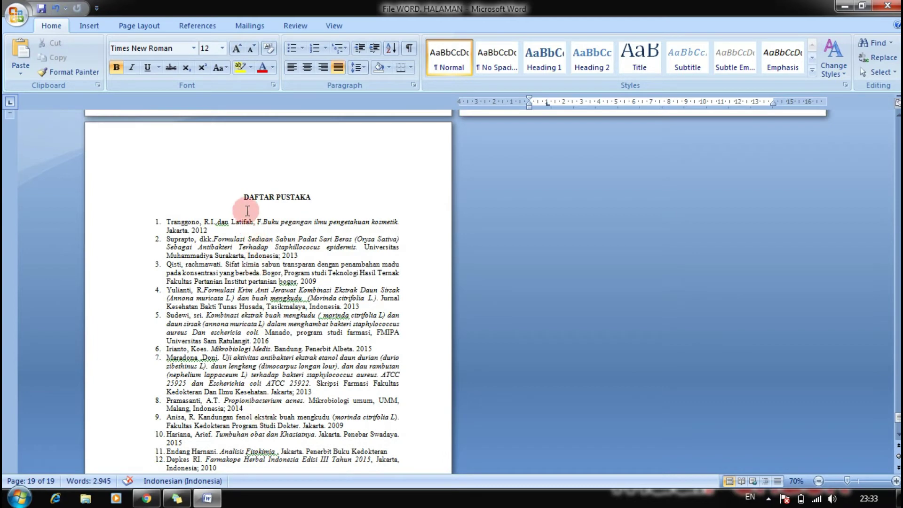
click(243, 195)
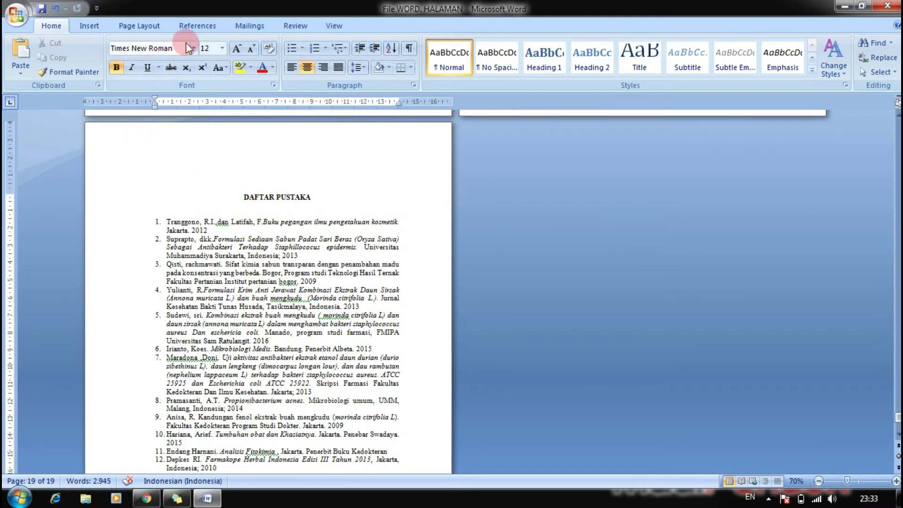
click(158, 24)
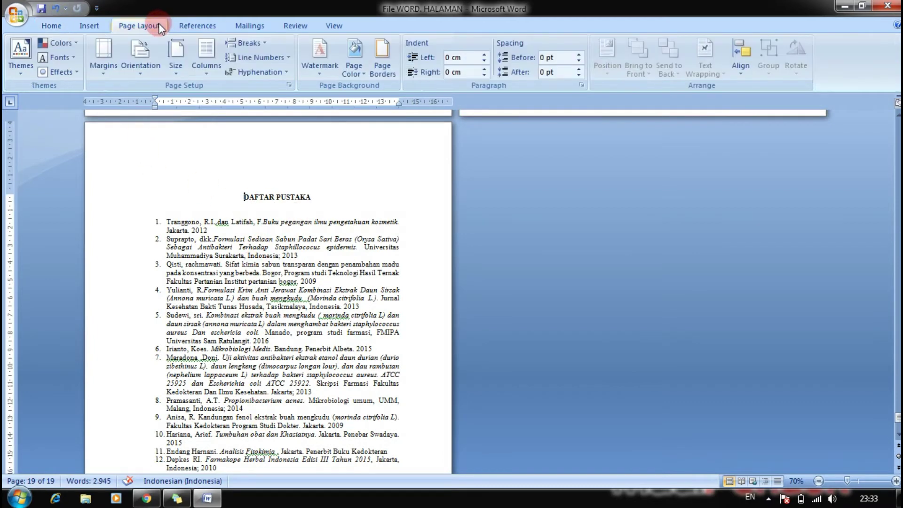
click(247, 43)
click(295, 210)
Unlink the header and footer of the DAFTAR PUSTAKA section from the previous section.
double_click(262, 154)
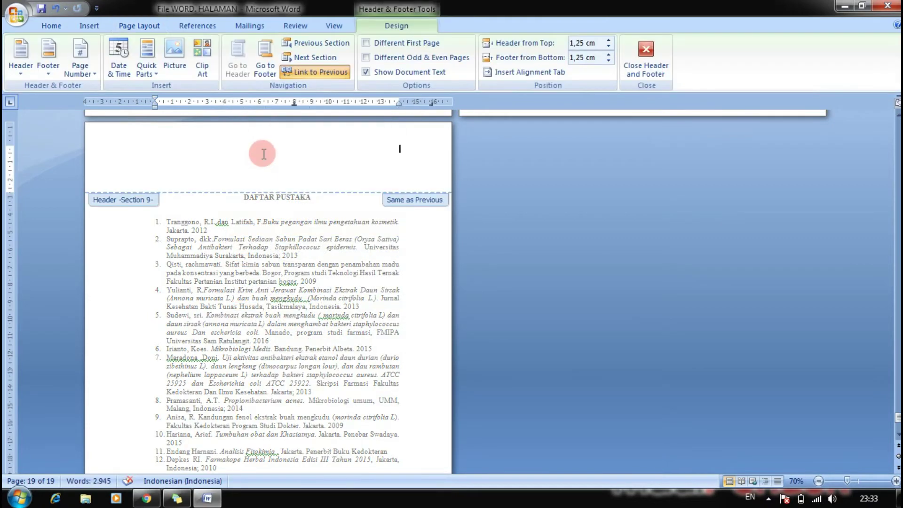
click(308, 73)
scroll(369, 397, down, 4)
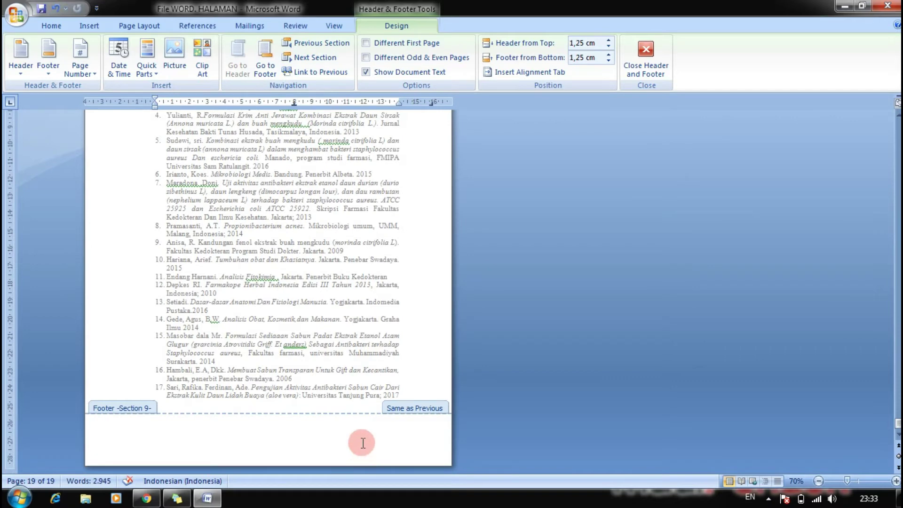
click(362, 443)
click(300, 77)
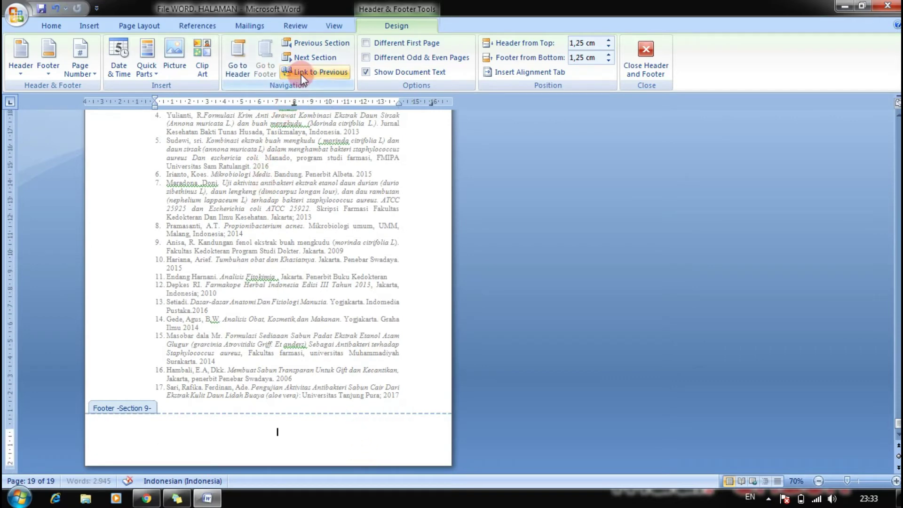
scroll(419, 434, up, 4)
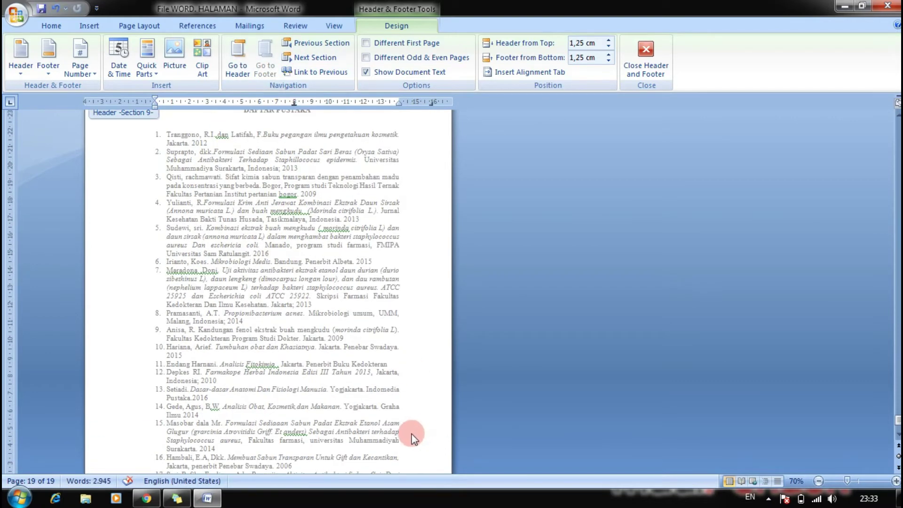
Examine the section labels in the headers and footers from the cover page through the start of BAB II.
drag(898, 435, 896, 121)
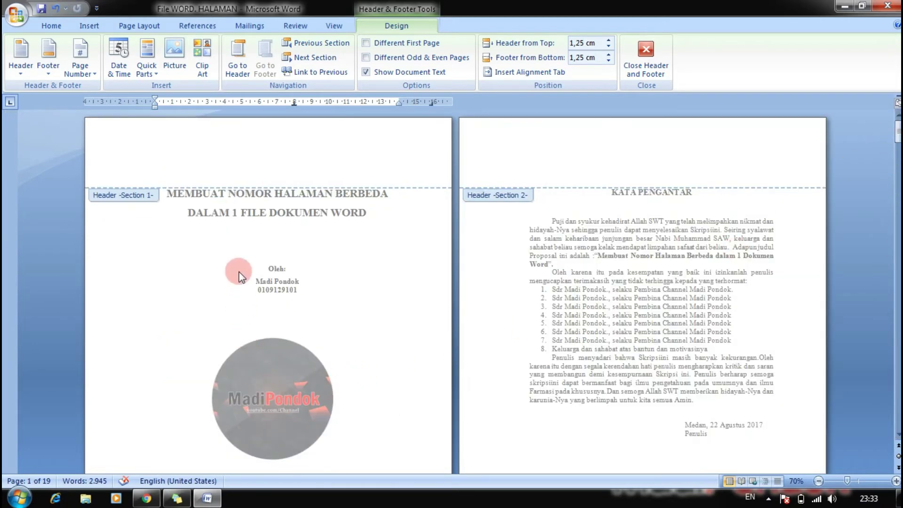
scroll(264, 231, down, 5)
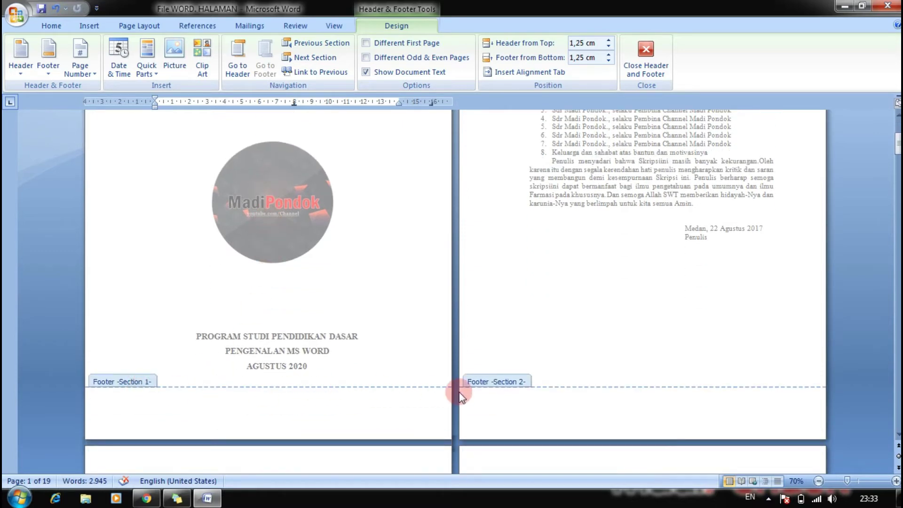
scroll(431, 392, up, 5)
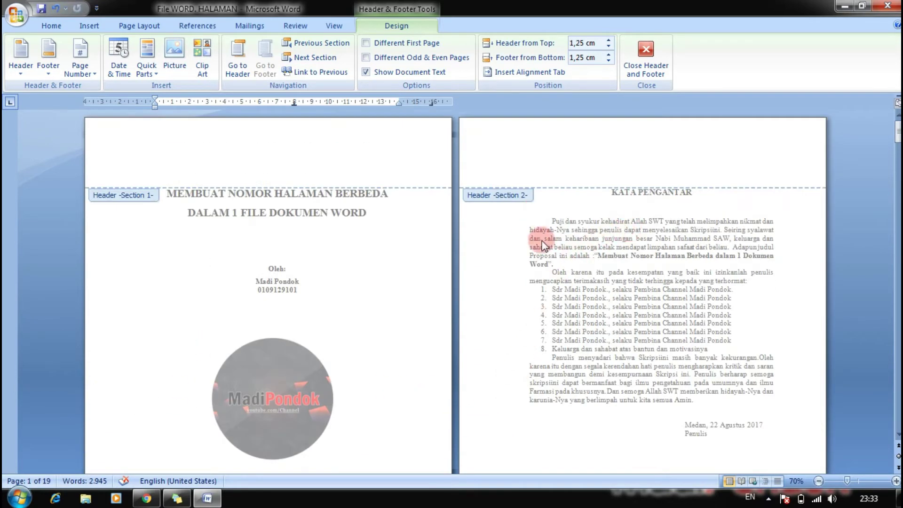
scroll(538, 230, down, 10)
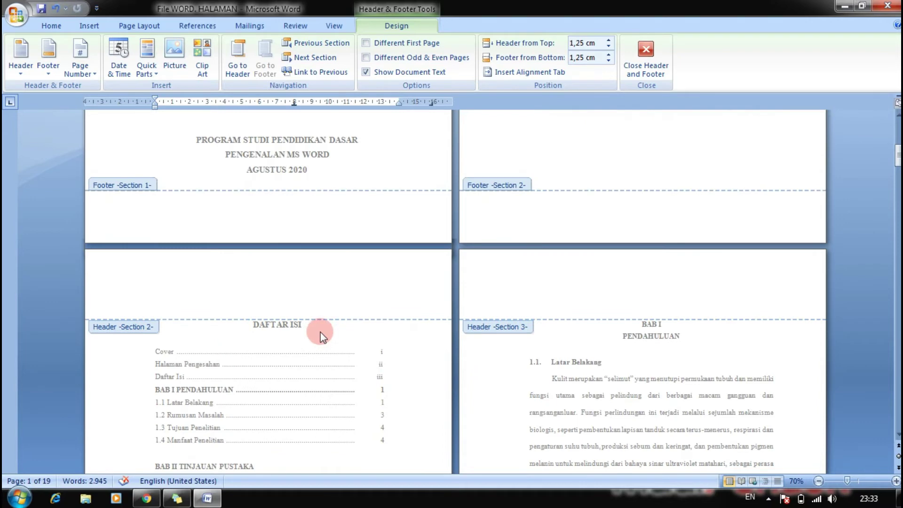
scroll(321, 334, down, 10)
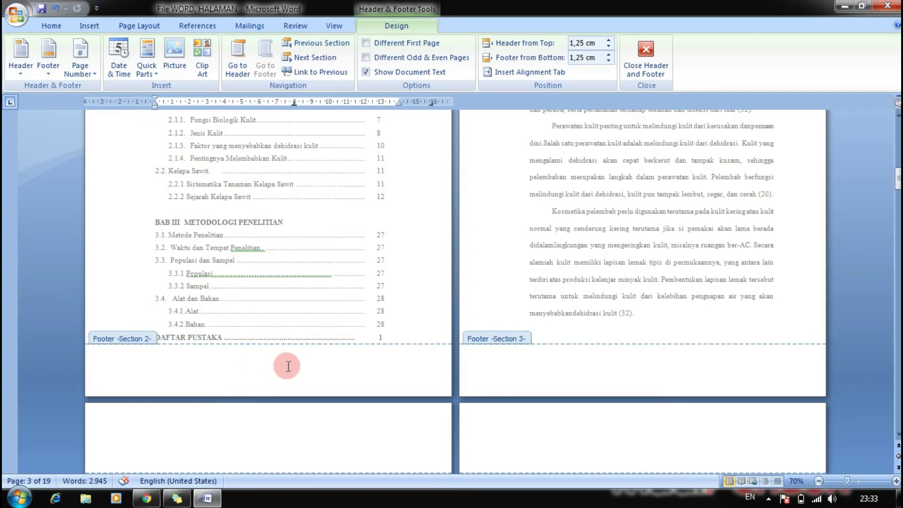
scroll(496, 391, up, 3)
scroll(496, 391, up, 3)
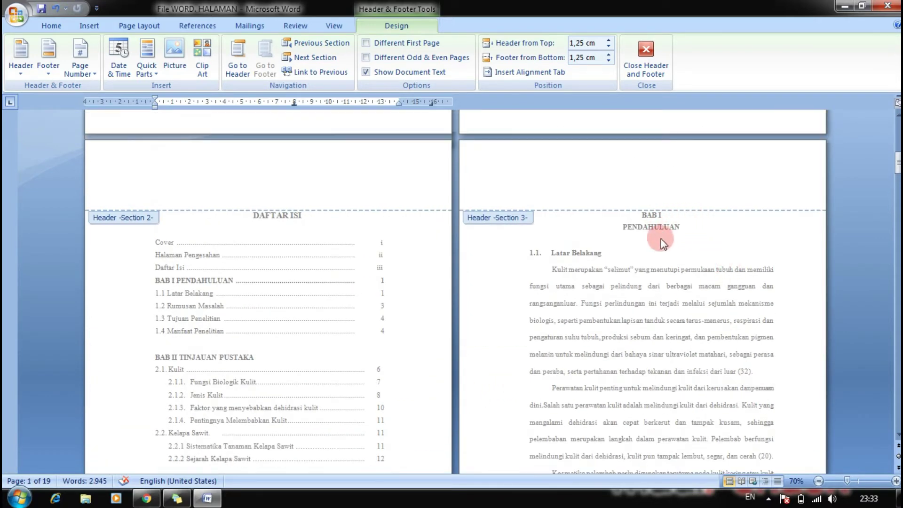
scroll(627, 365, down, 2)
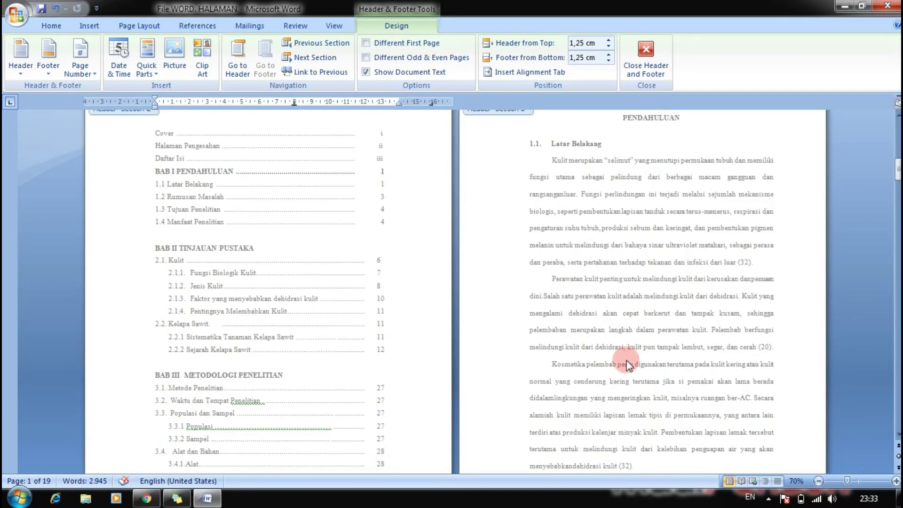
scroll(628, 365, down, 3)
scroll(643, 368, down, 3)
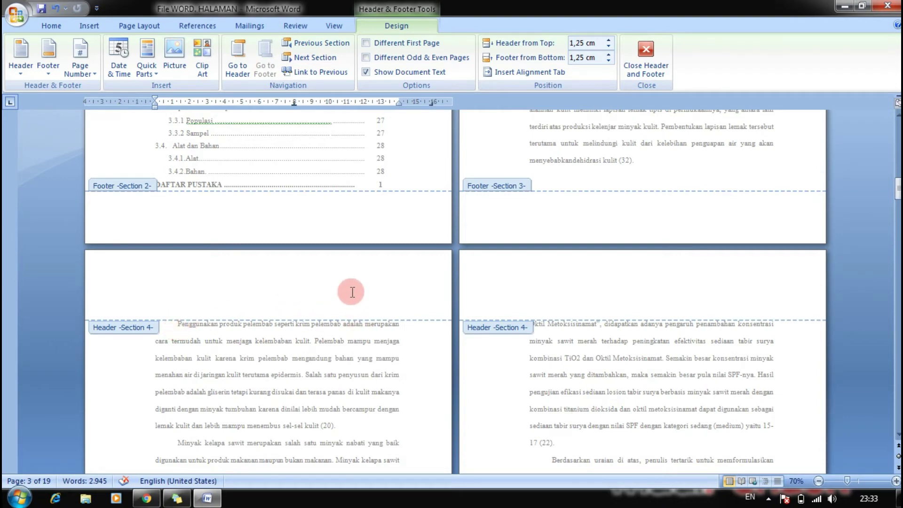
scroll(360, 287, down, 5)
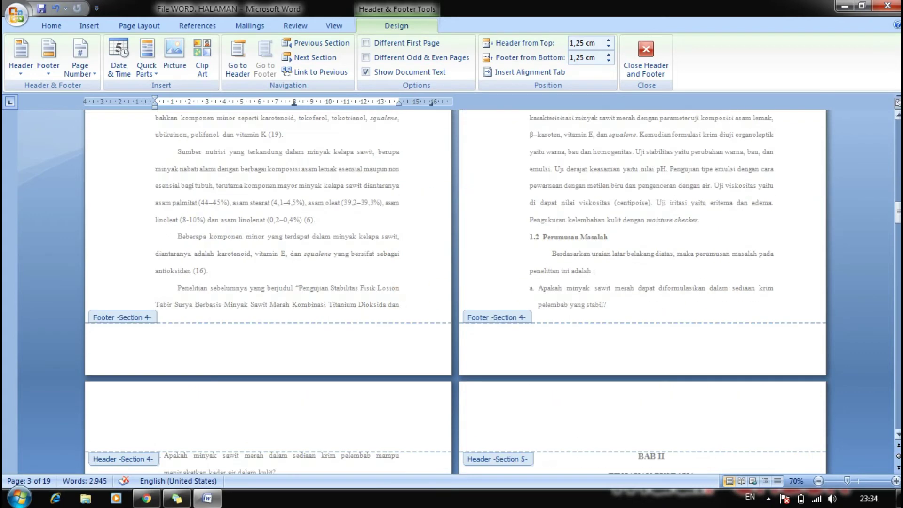
drag(898, 212, 898, 189)
drag(897, 123, 897, 120)
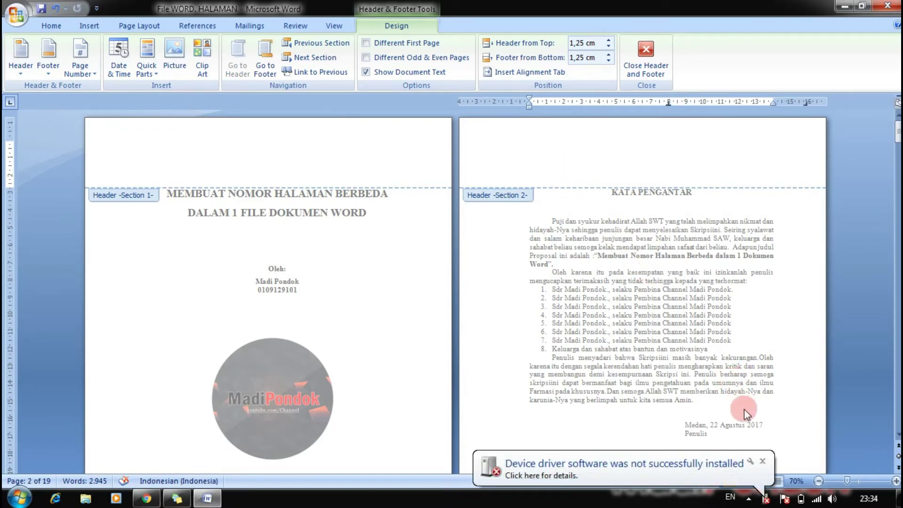
click(763, 462)
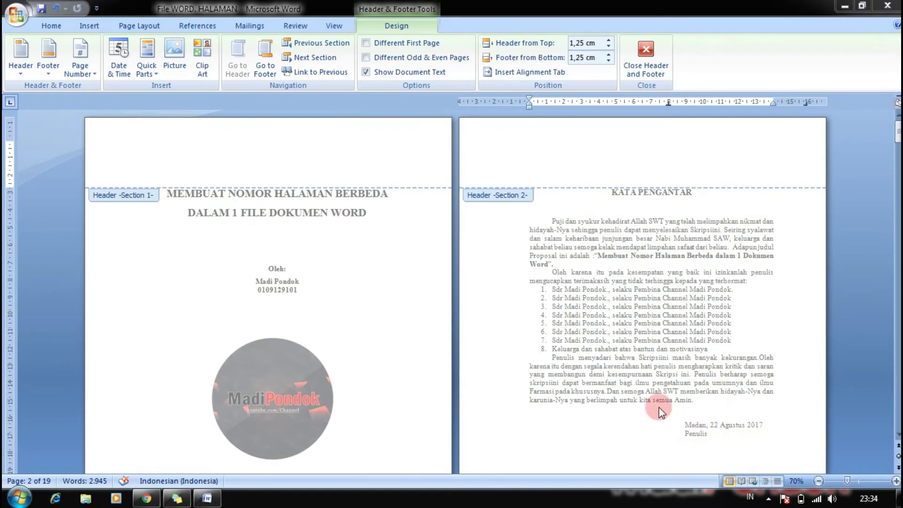
Insert a centred Plain Number 2 page number at the bottom of the page in the KATA PENGANTAR section's footer.
scroll(650, 395, down, 5)
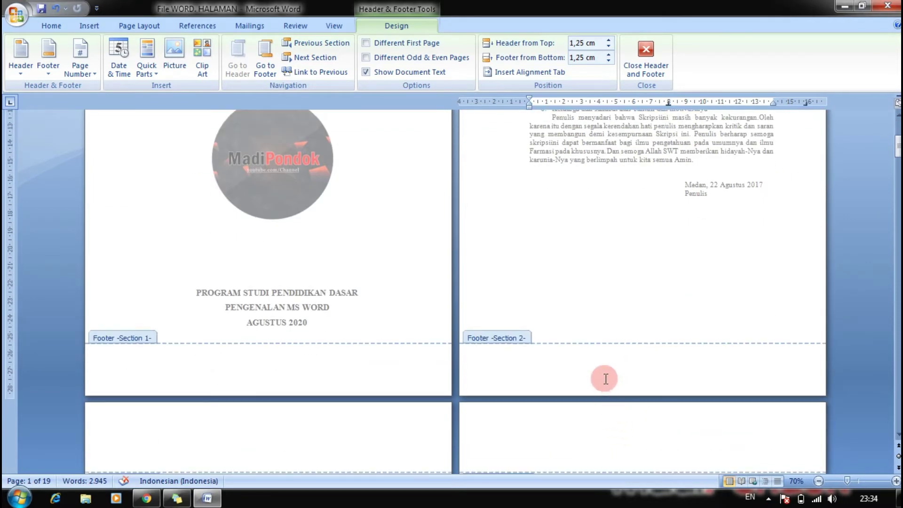
click(606, 380)
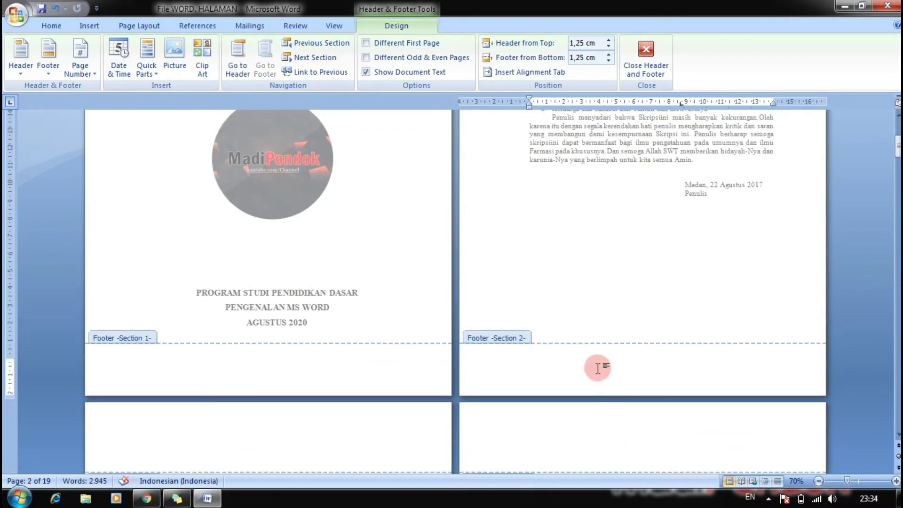
click(87, 74)
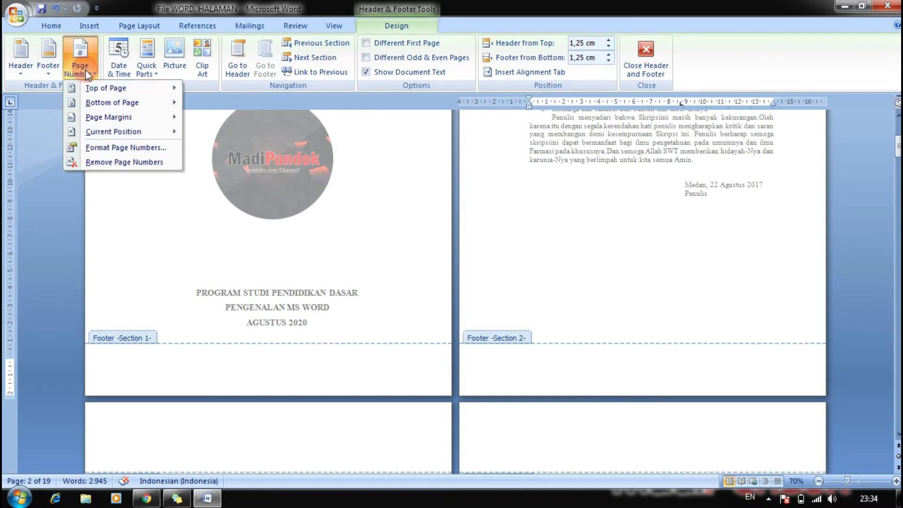
mouse_move(93, 102)
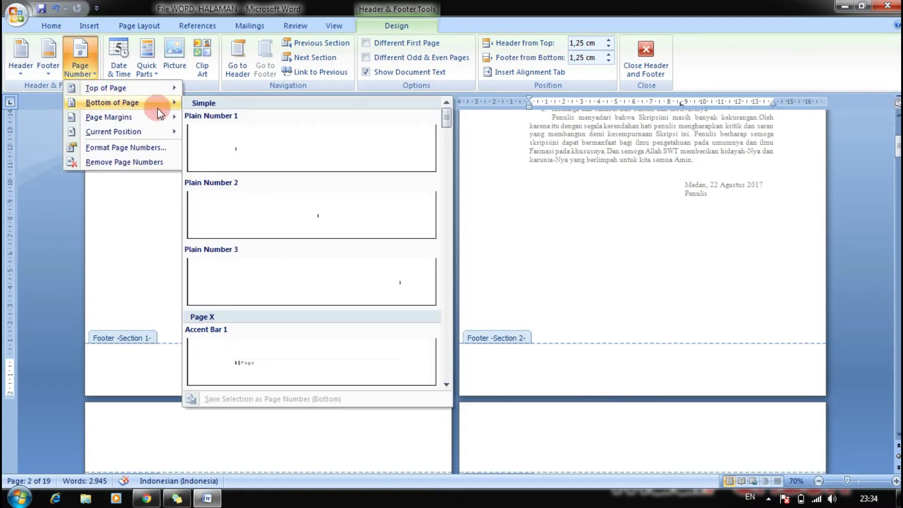
click(274, 211)
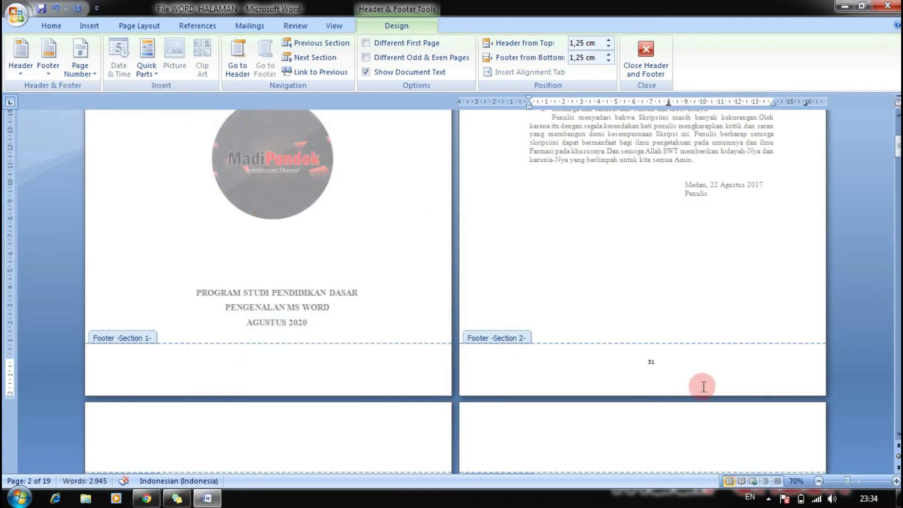
Select the page number in the KATA PENGANTAR footer and open the Page Number Format settings.
click(651, 361)
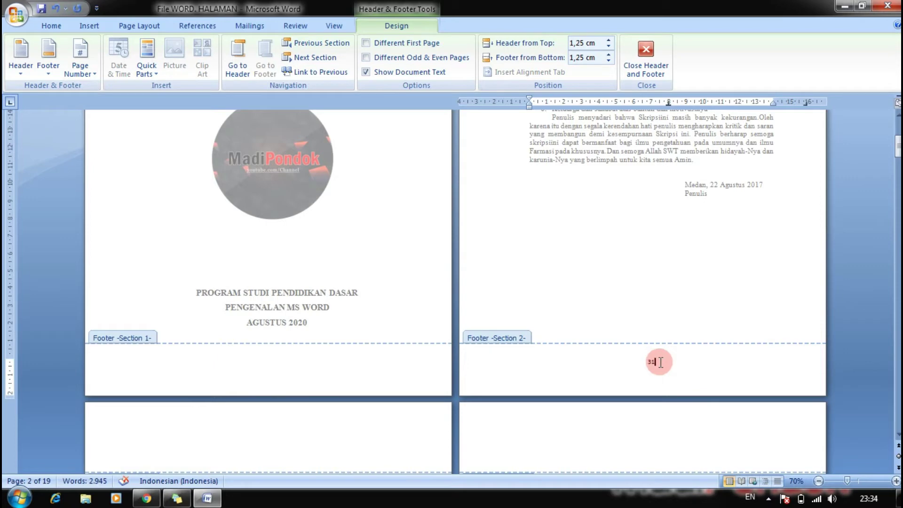
drag(661, 362, 646, 361)
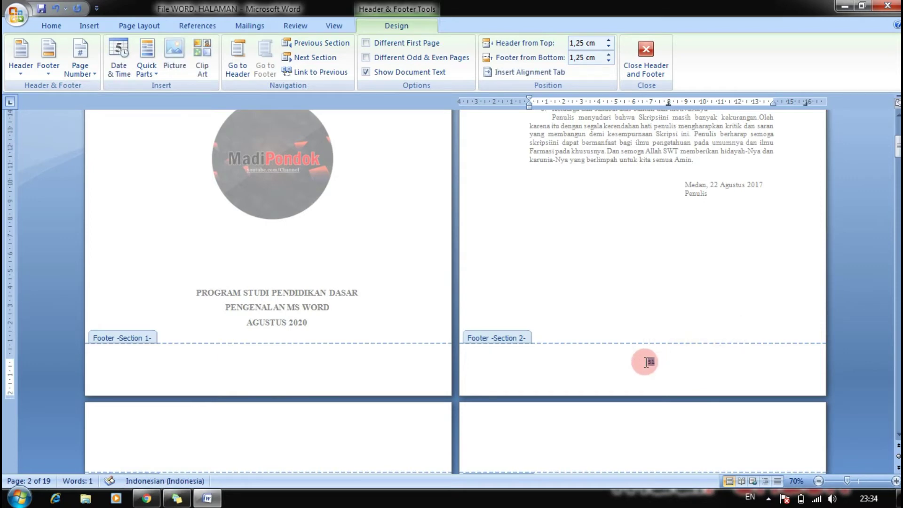
click(102, 79)
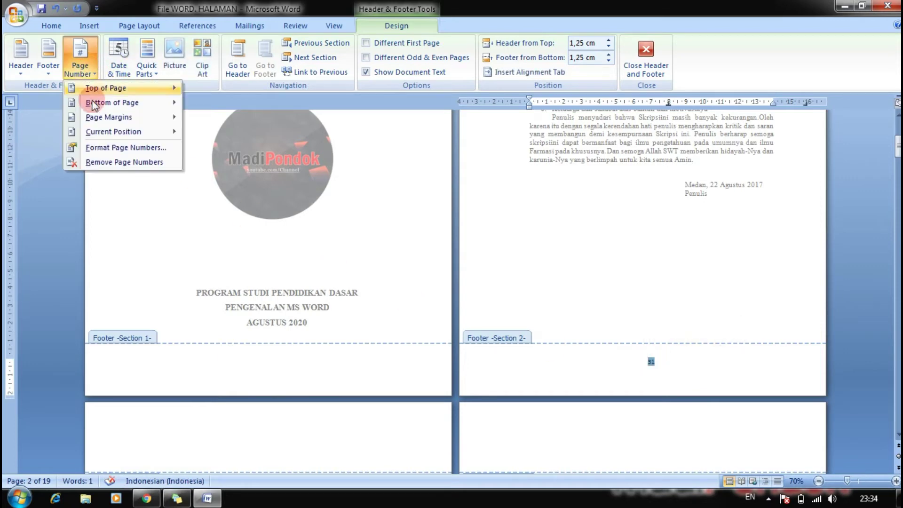
click(113, 148)
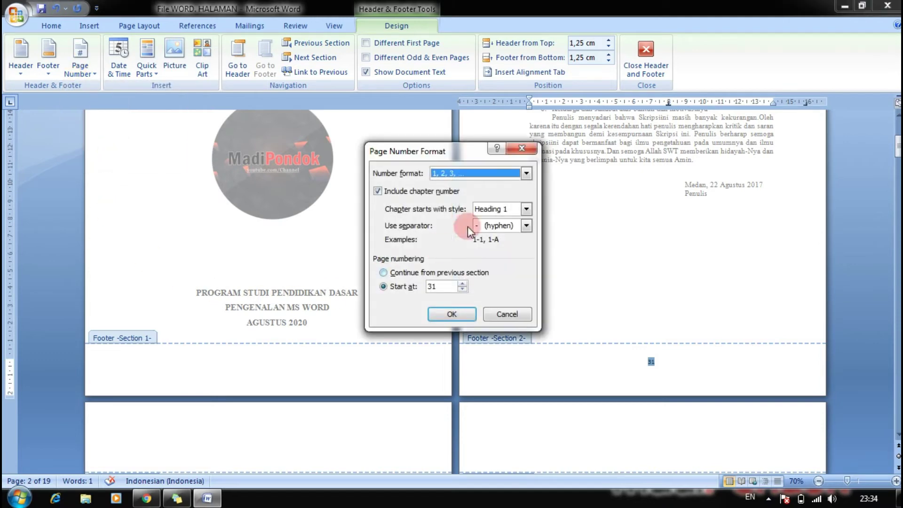
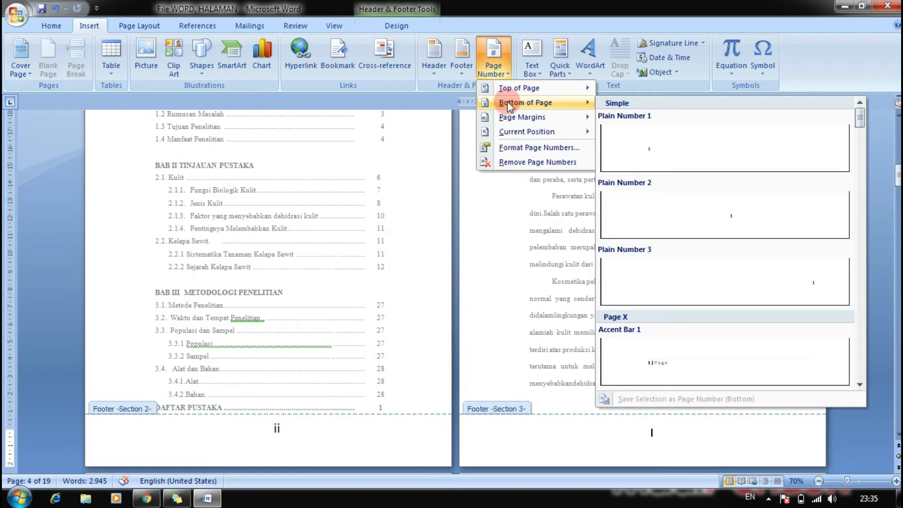
Insert a bottom Plain Number 2 page number in the BAB I opening page's footer and start its numbering at 1.
click(671, 204)
drag(664, 428, 642, 428)
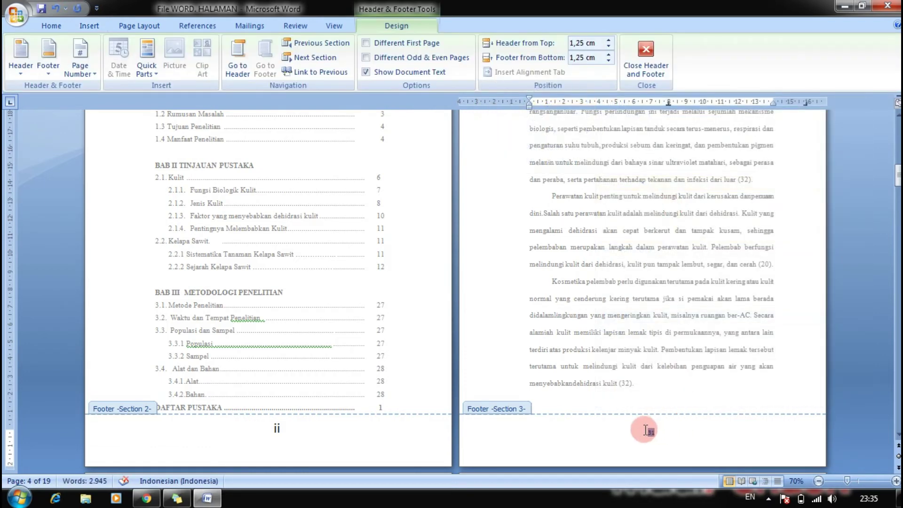
click(89, 72)
click(122, 145)
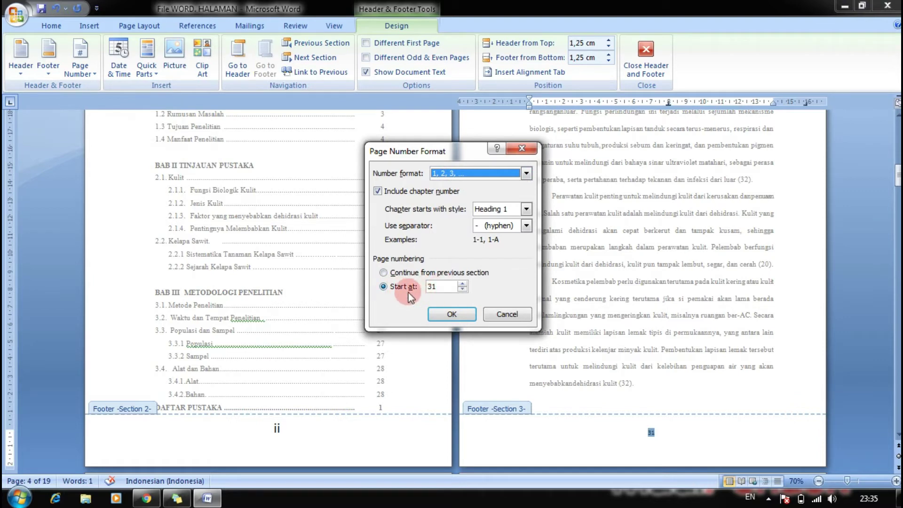
drag(454, 288, 424, 286)
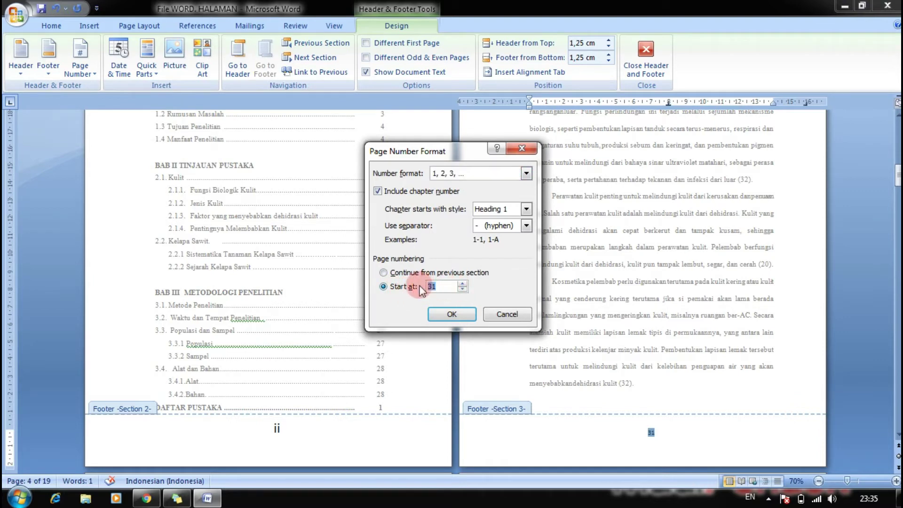
text(1)
click(446, 316)
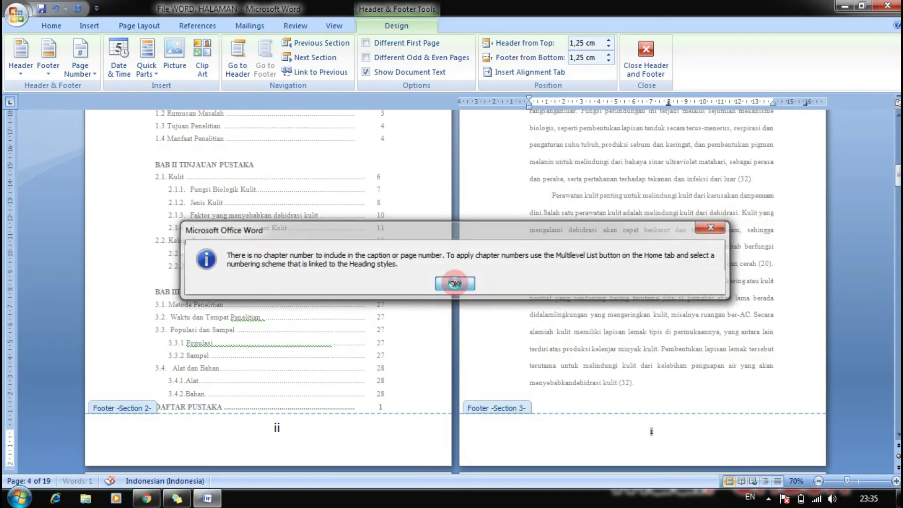
click(458, 285)
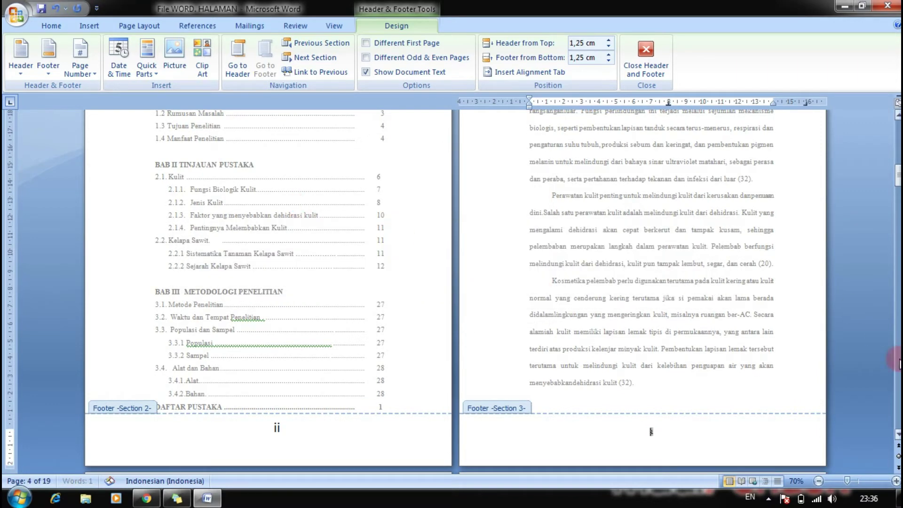
Enlarge the page number in the BAB I opening page's footer to font size 20.
drag(666, 429, 655, 429)
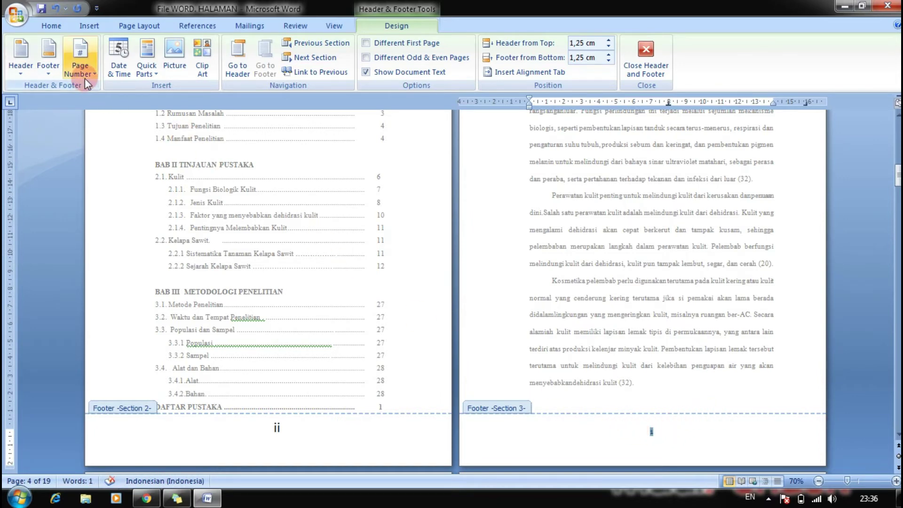
click(49, 29)
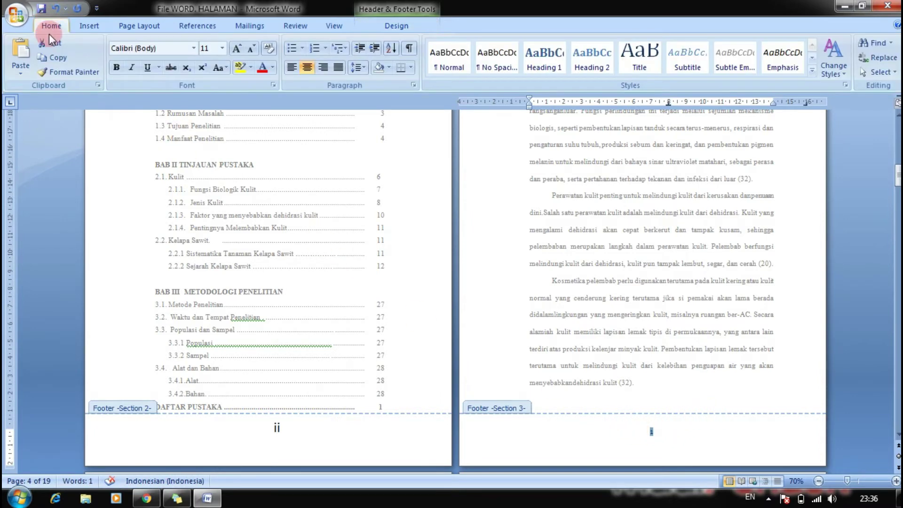
click(237, 48)
click(236, 49)
click(236, 48)
click(236, 48)
click(236, 49)
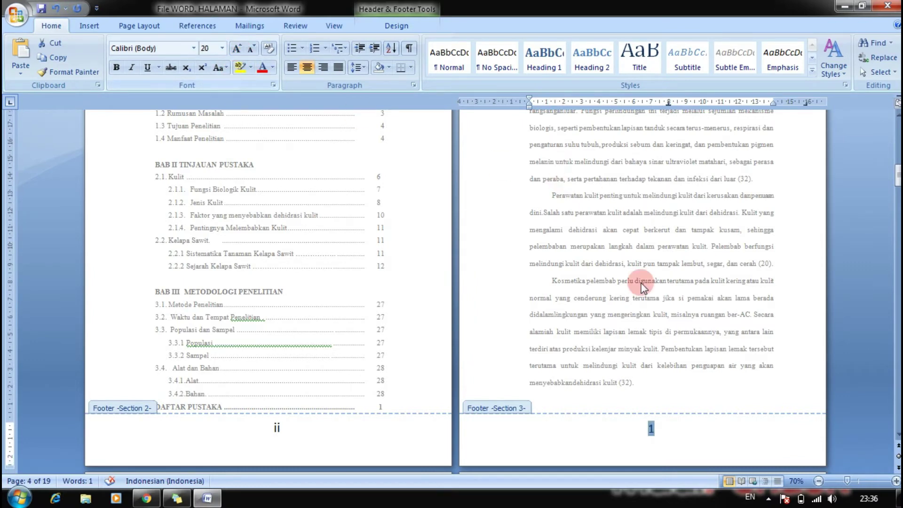
click(643, 420)
scroll(642, 420, down, 3)
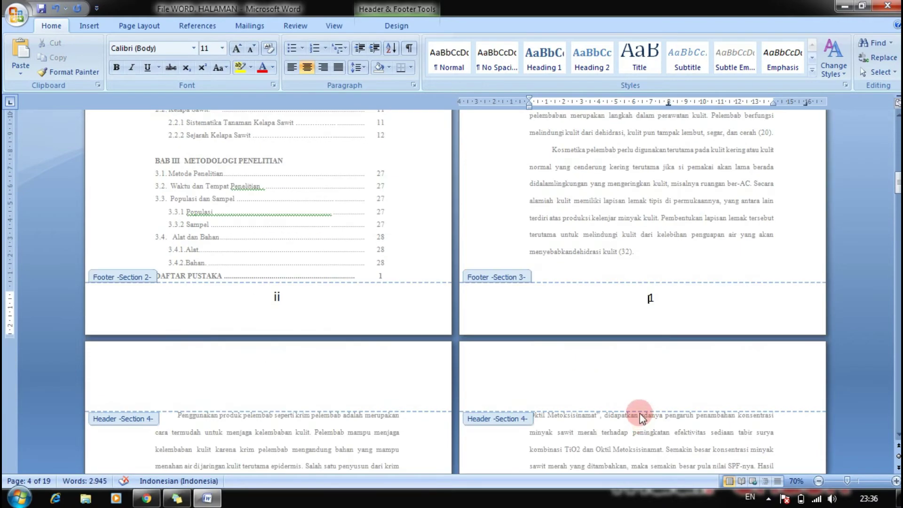
scroll(560, 362, down, 2)
scroll(369, 328, down, 6)
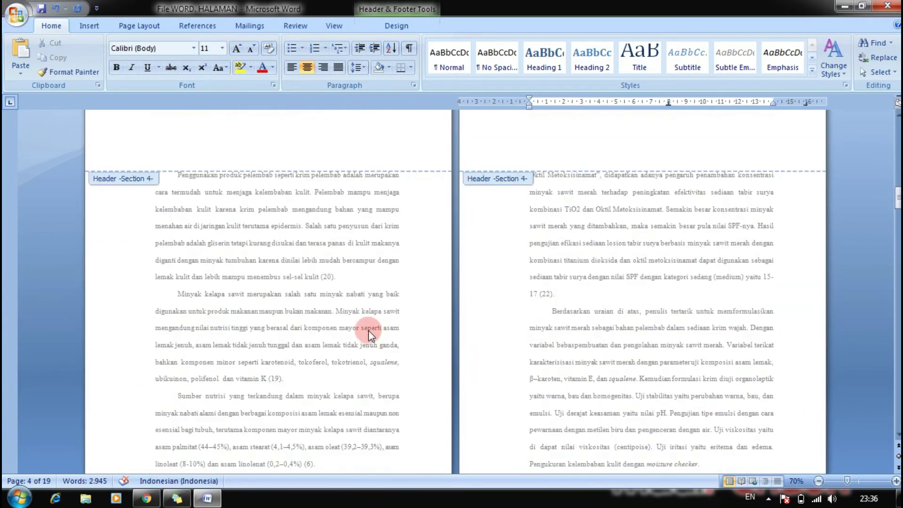
Insert a Plain Number 3 page number at the top of the page in the Section 4 header, following the BAB I opening page.
scroll(361, 337, up, 4)
click(331, 189)
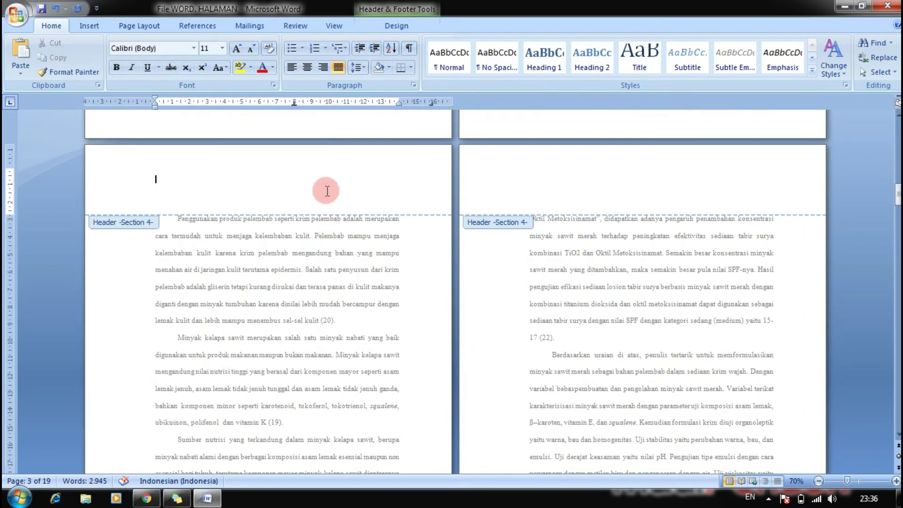
click(387, 25)
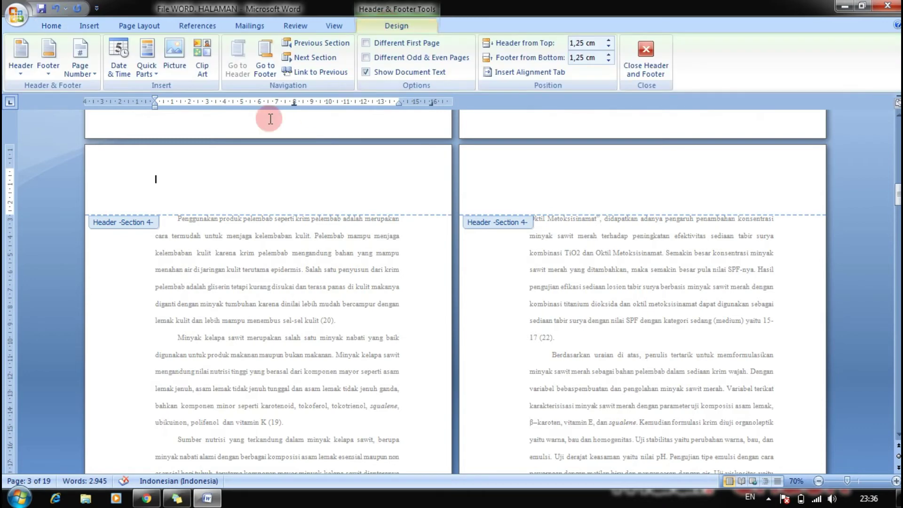
click(88, 64)
click(103, 88)
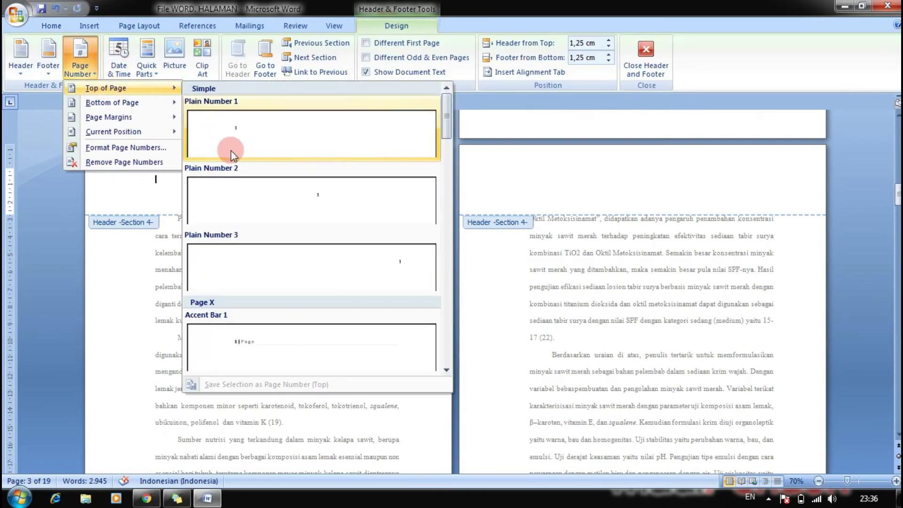
click(259, 257)
Set the Section 4 header's page numbering to continue from the previous section.
drag(400, 181, 376, 167)
click(95, 78)
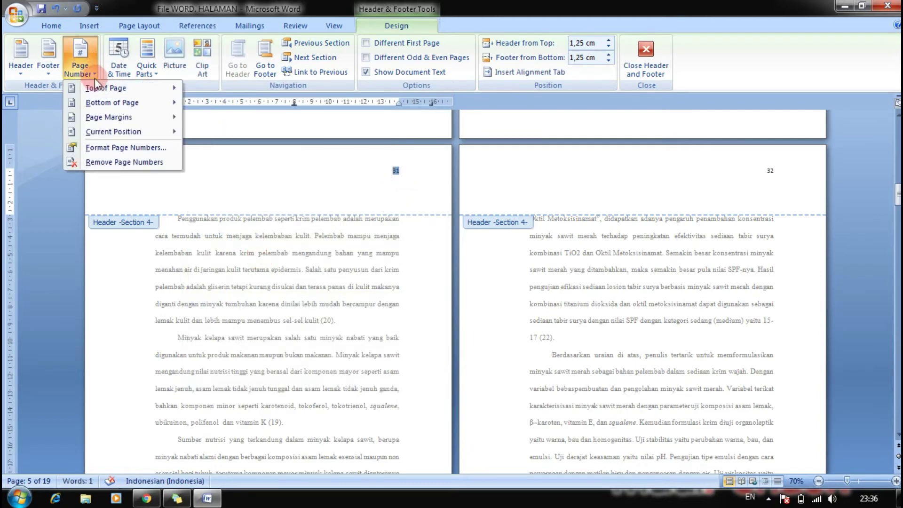
click(115, 148)
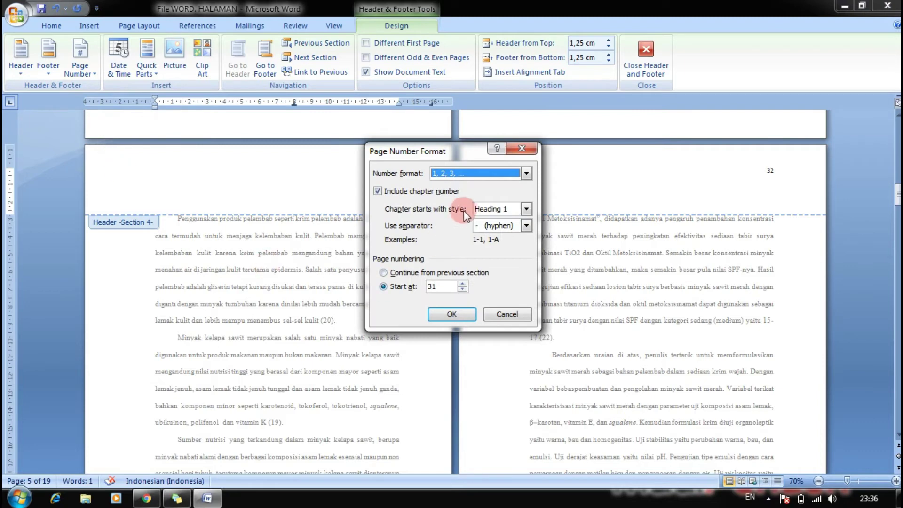
click(397, 285)
click(383, 273)
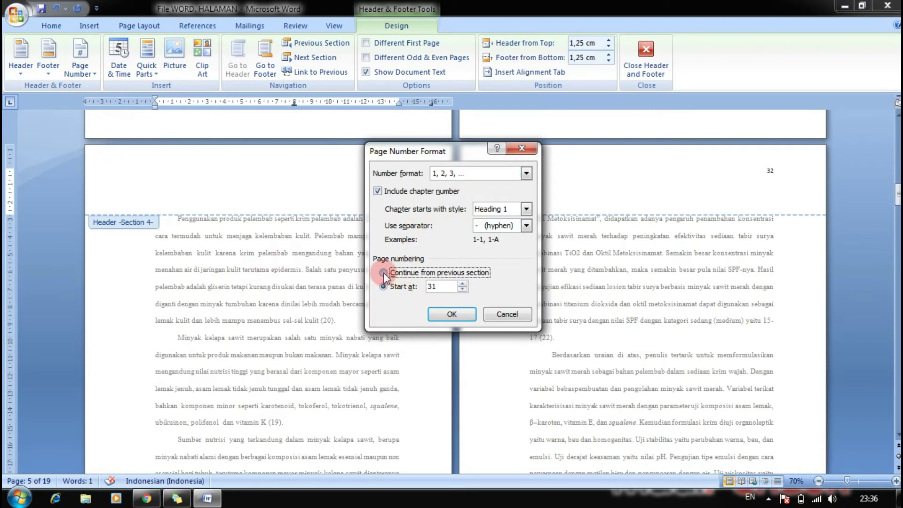
click(440, 322)
click(384, 274)
click(437, 310)
click(455, 283)
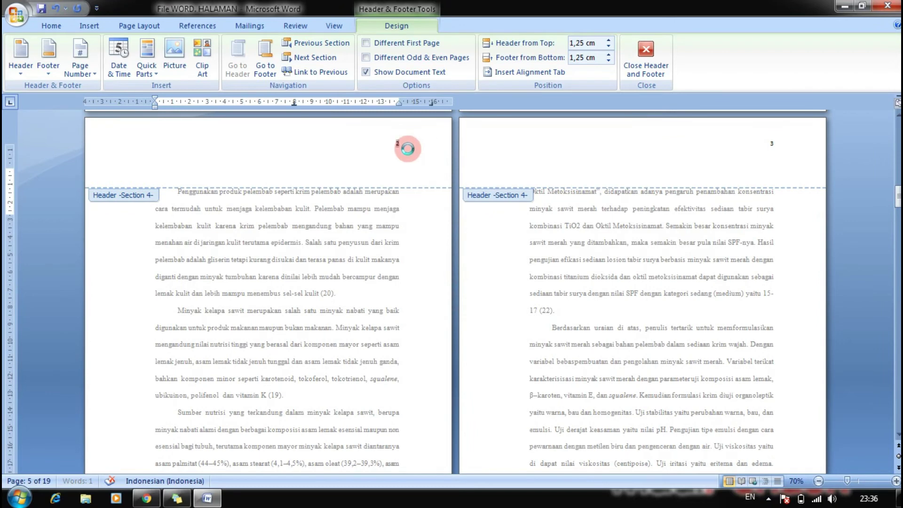
Enlarge the page number in the Section 4 header to font size 26.
double_click(407, 144)
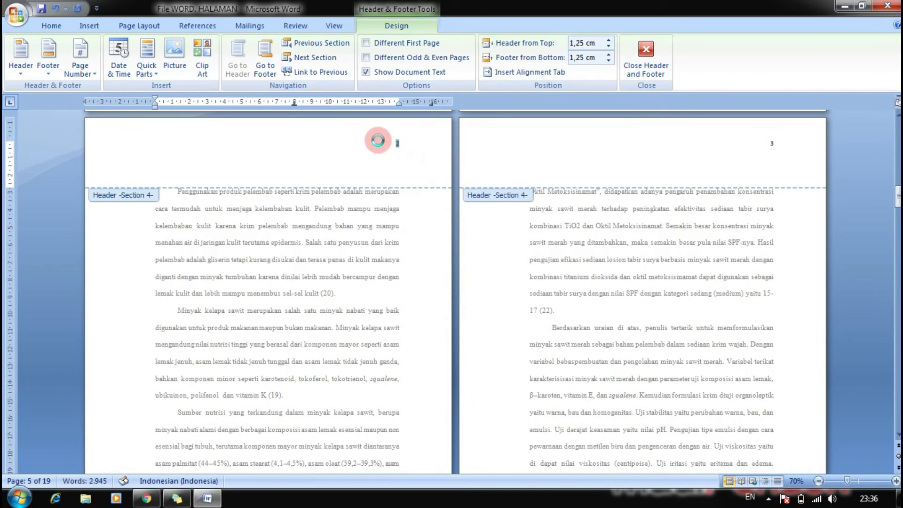
click(50, 26)
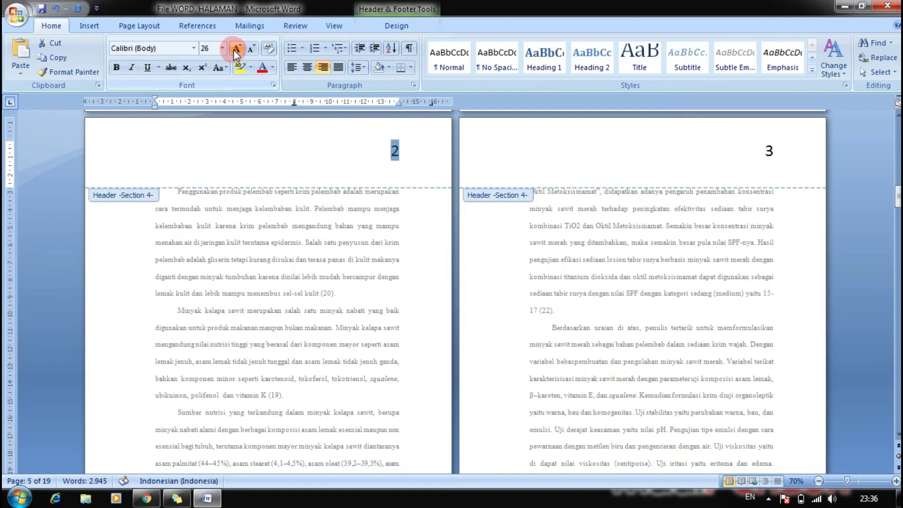
click(383, 156)
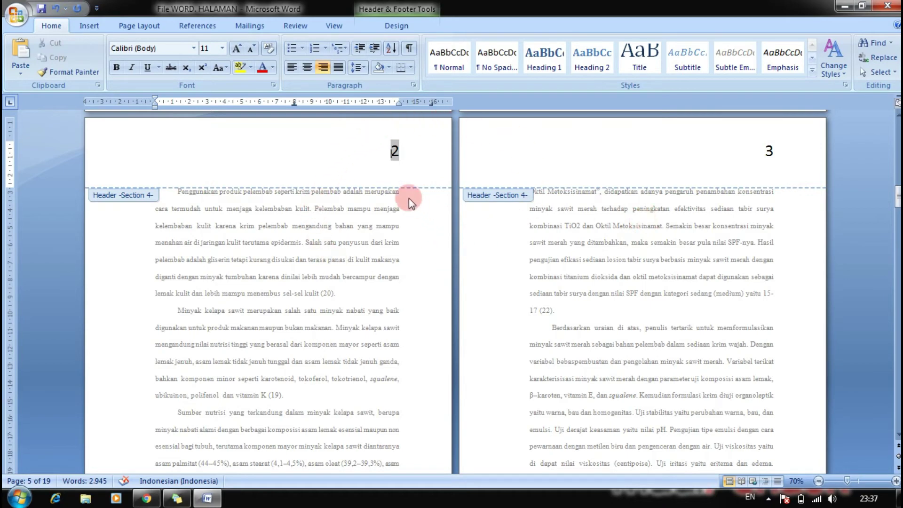
click(799, 177)
Insert a centred Plain Number 2 page number at the bottom of the BAB II opening page, in the Section 5 footer.
scroll(783, 186, down, 5)
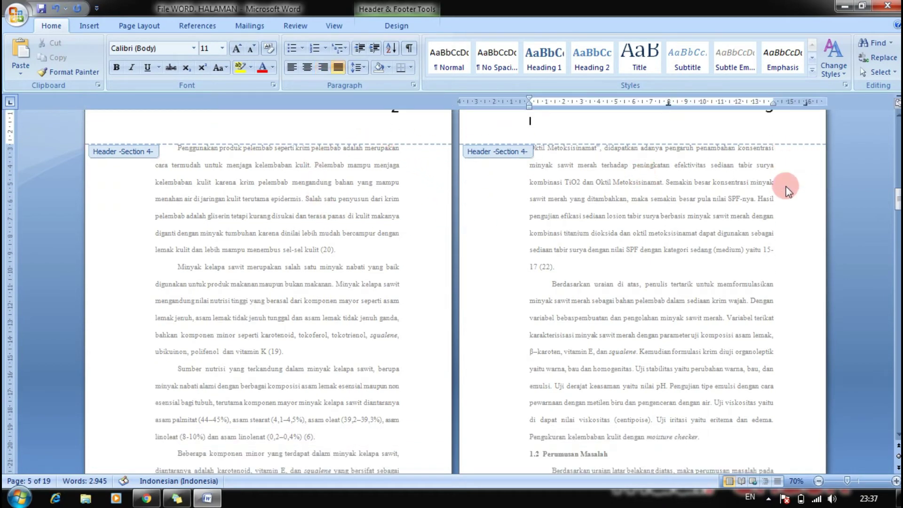
scroll(781, 198, down, 4)
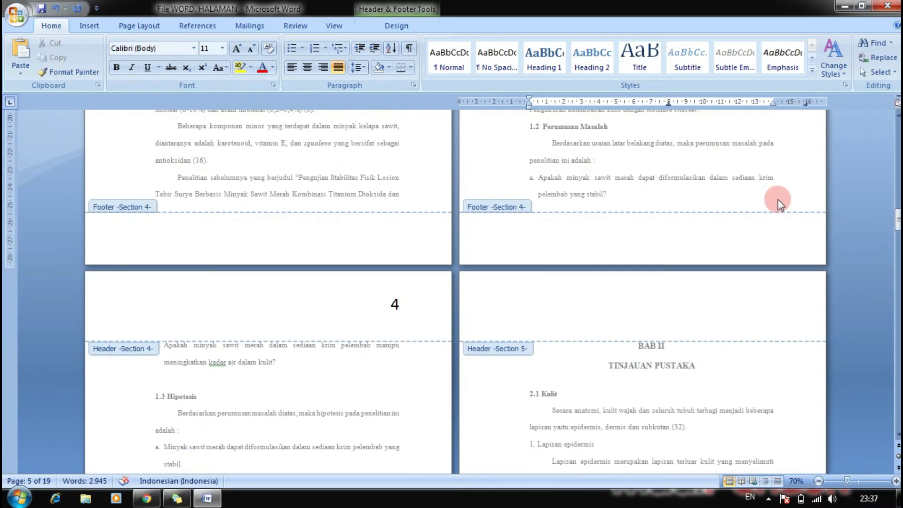
scroll(753, 211, down, 2)
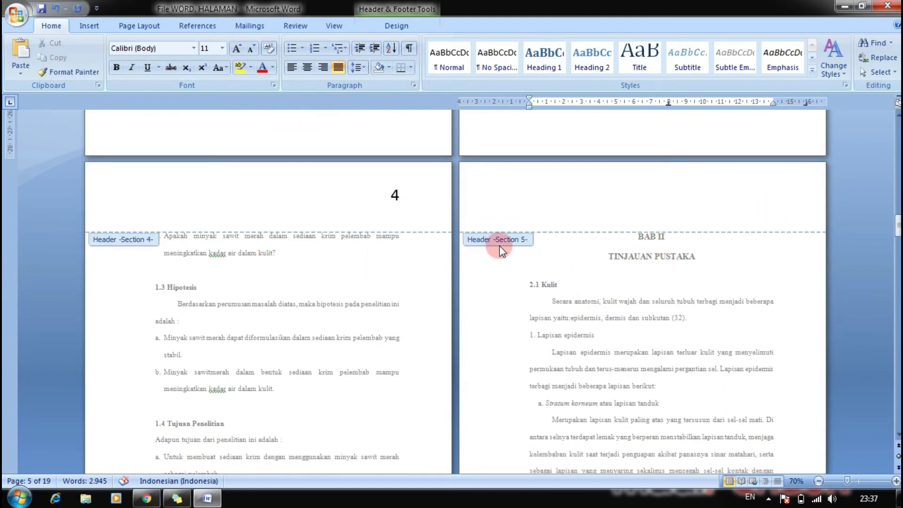
scroll(517, 263, down, 5)
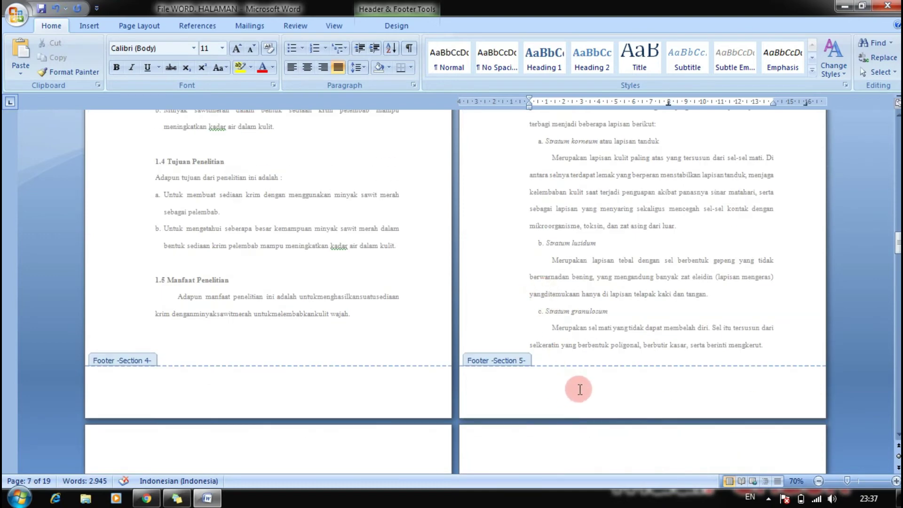
click(393, 27)
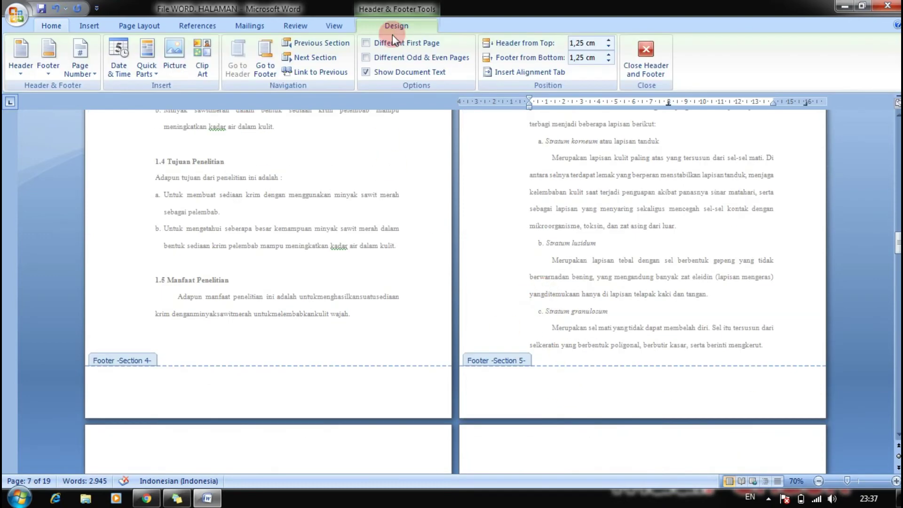
click(562, 399)
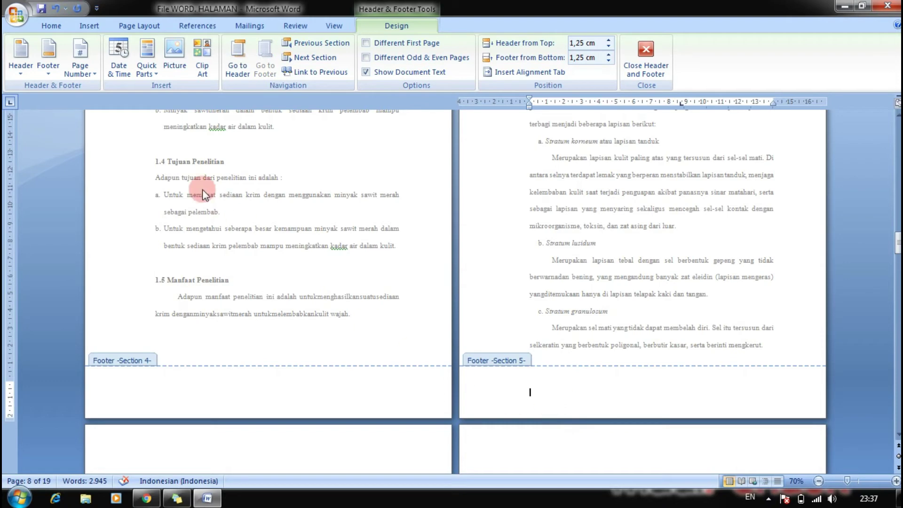
click(90, 75)
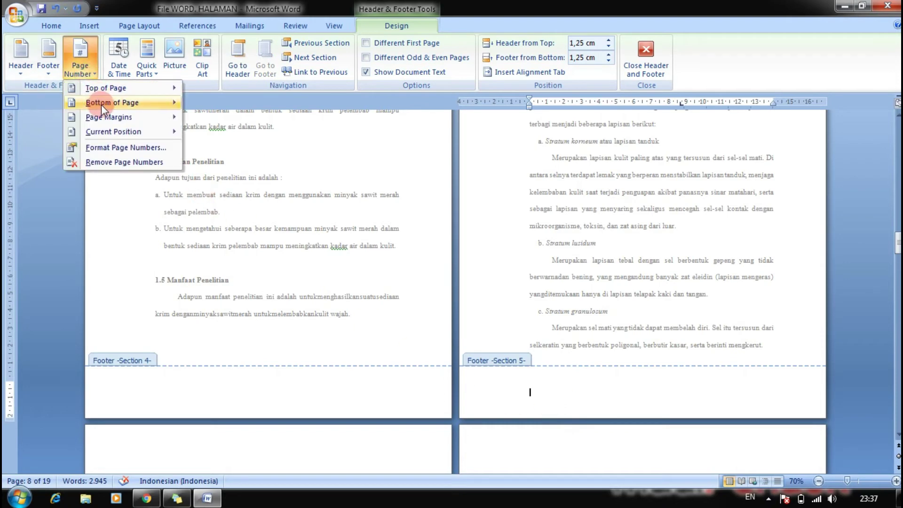
mouse_move(101, 104)
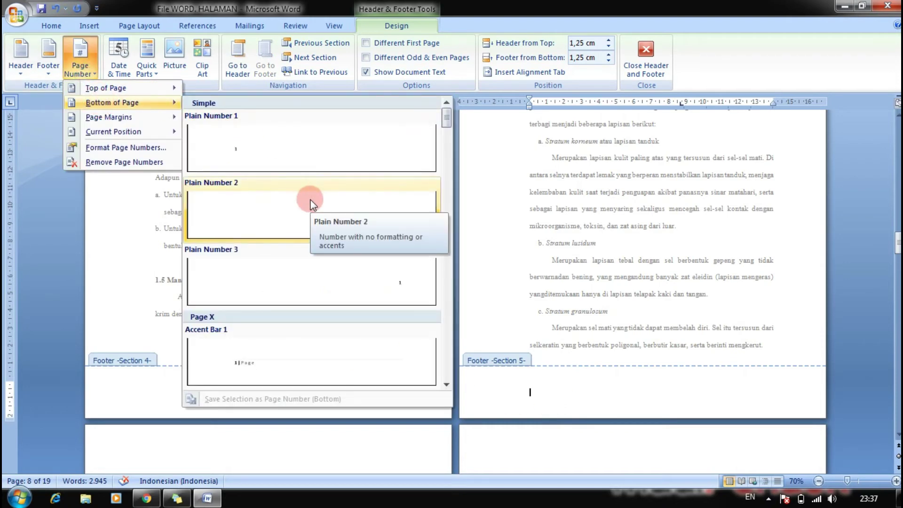
click(313, 204)
Set the page numbering in the BAB II opening page's footer to continue from the previous section.
drag(657, 384, 635, 384)
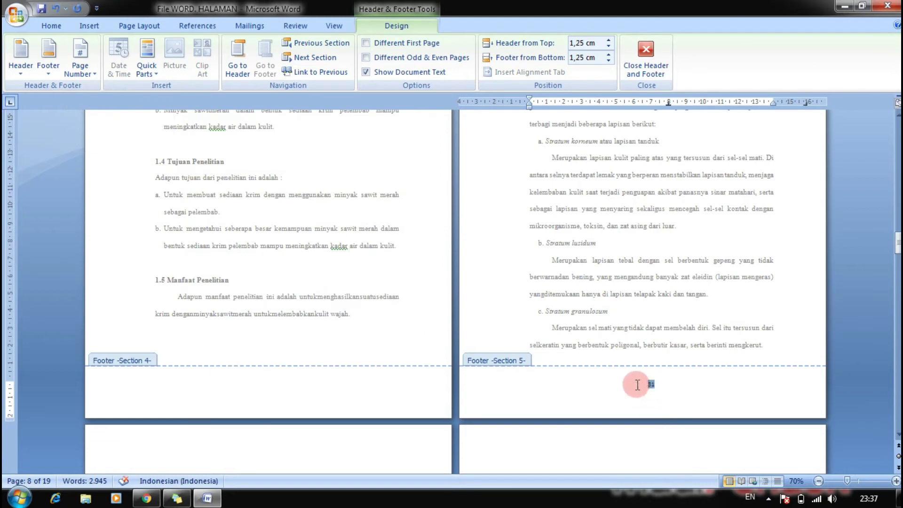
click(98, 87)
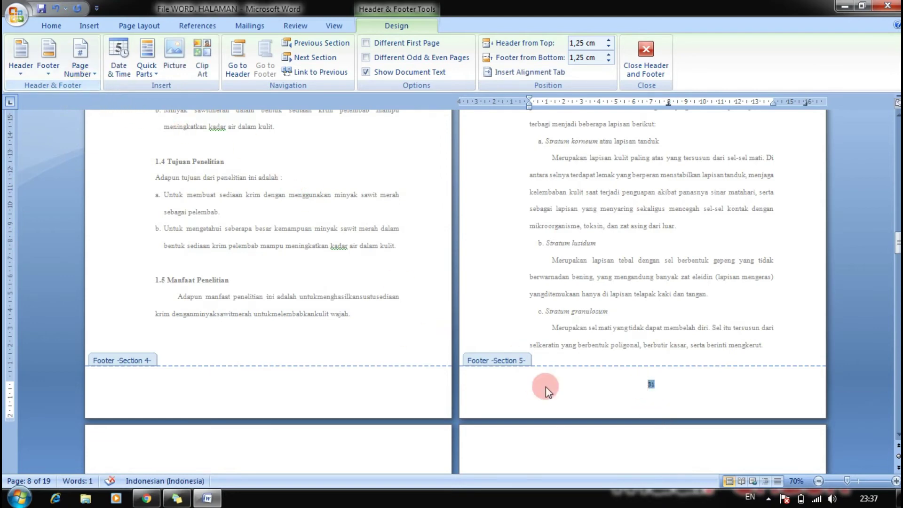
click(654, 387)
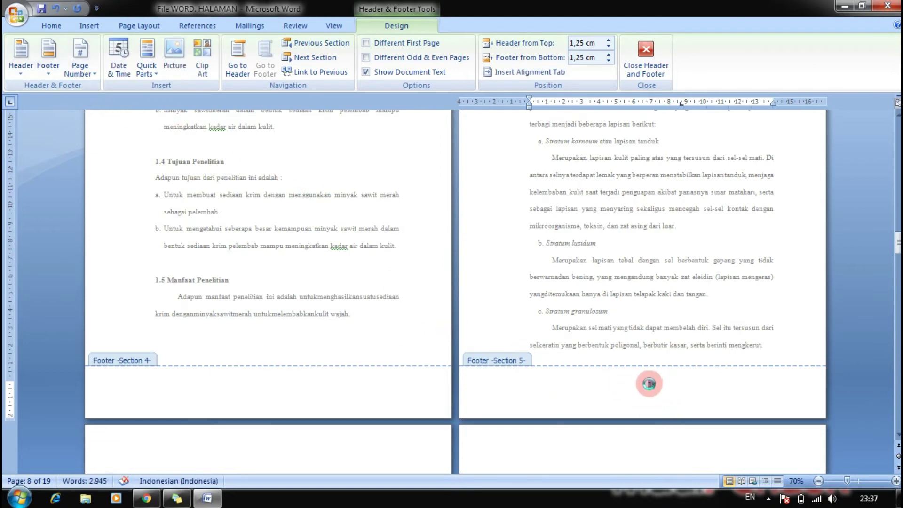
scroll(634, 391, up, 5)
click(411, 193)
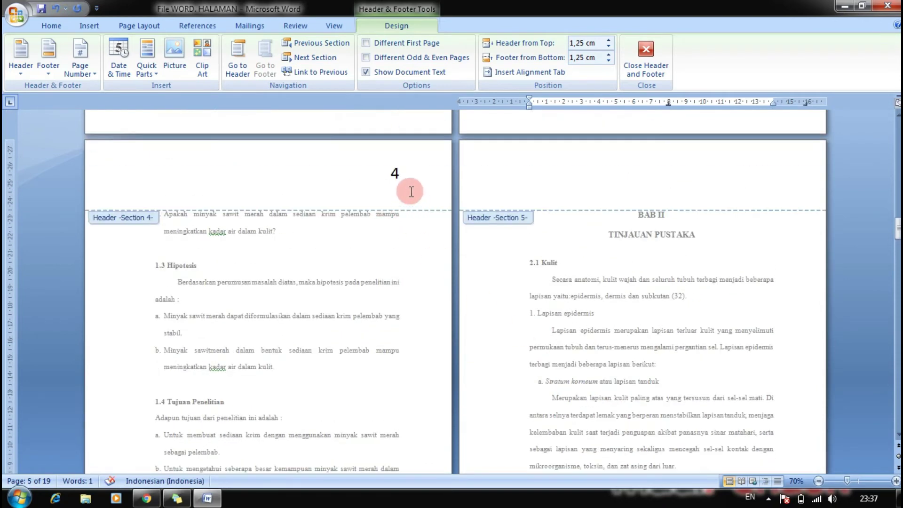
scroll(611, 414, down, 6)
click(659, 367)
click(663, 365)
drag(655, 362, 647, 361)
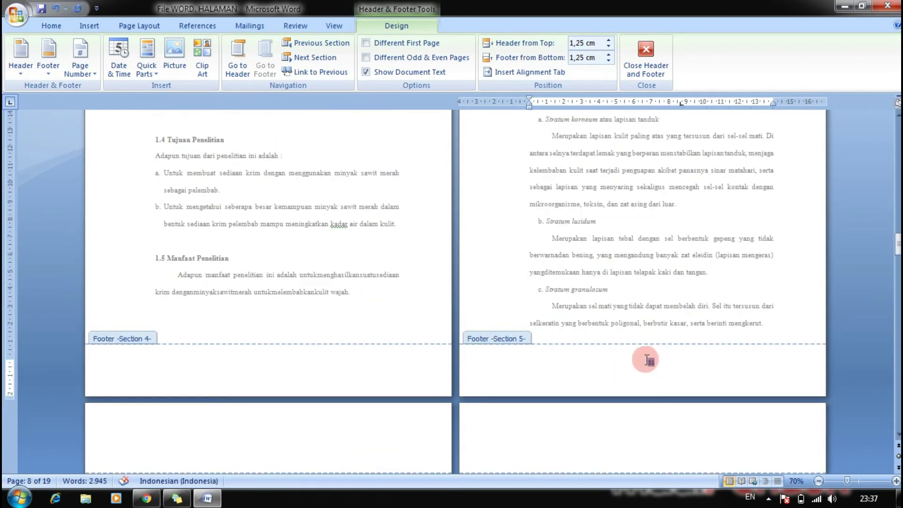
click(81, 71)
click(117, 144)
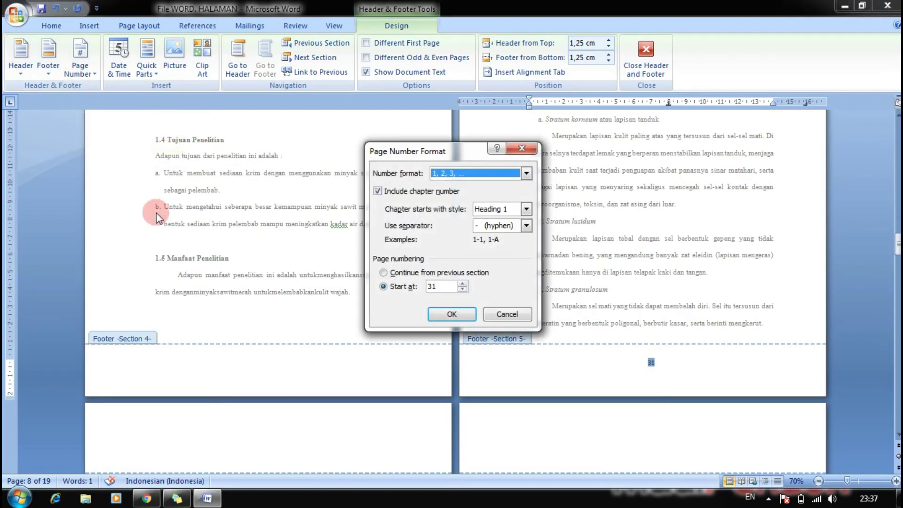
click(386, 278)
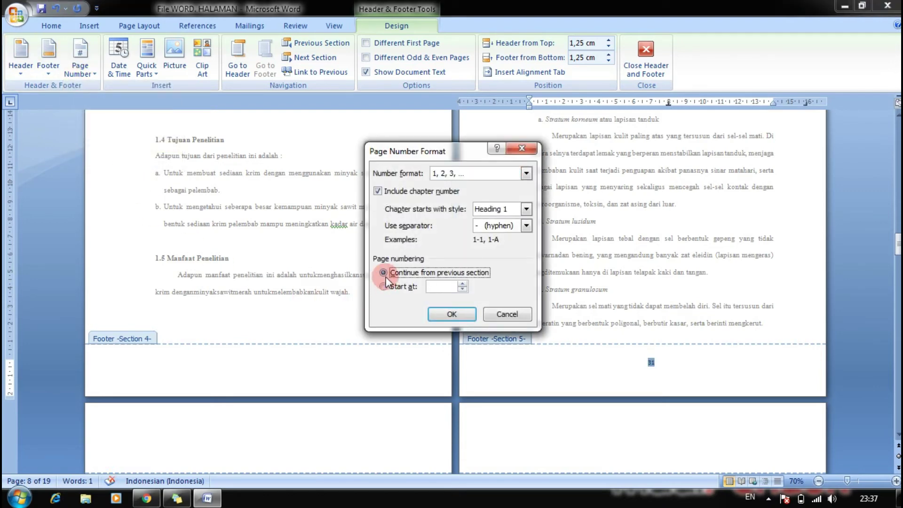
click(443, 315)
click(460, 282)
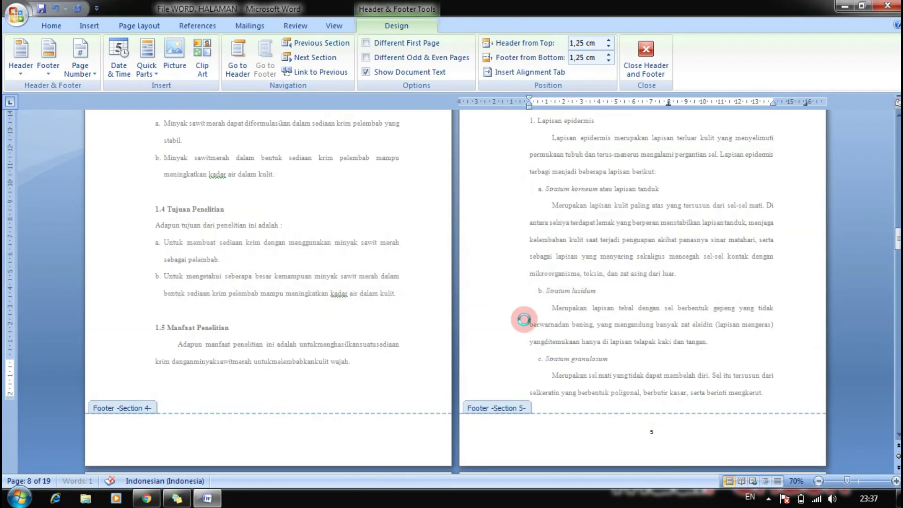
Enlarge the page number in the BAB II opening page's footer to font size 36.
double_click(651, 431)
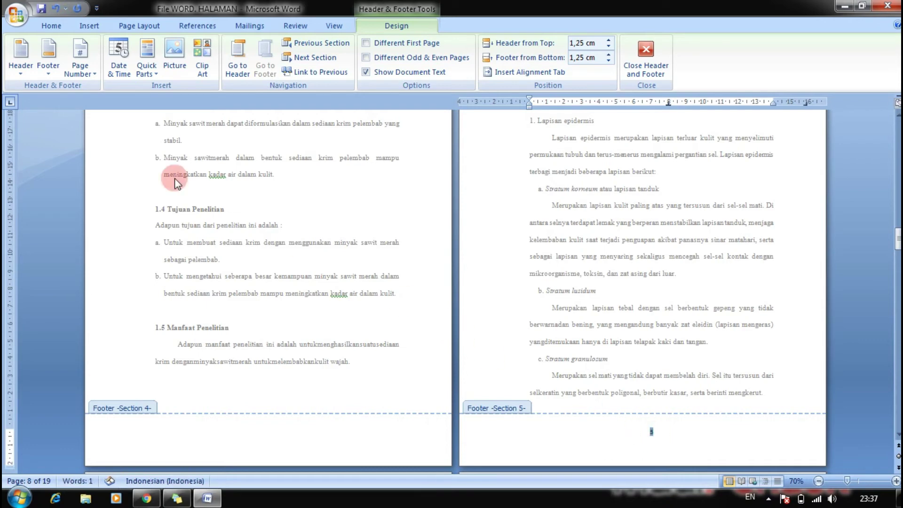
click(51, 27)
click(237, 49)
click(237, 48)
click(237, 48)
click(237, 48)
click(237, 48)
click(237, 49)
click(237, 49)
click(236, 48)
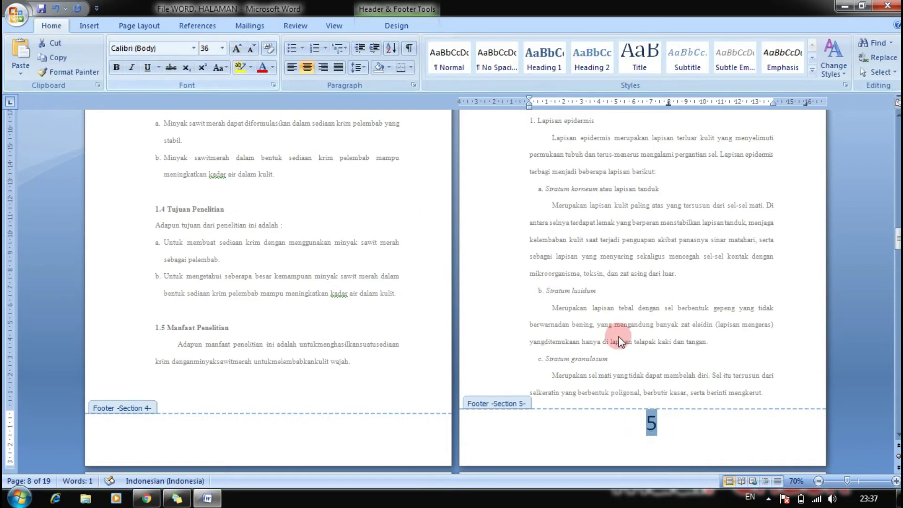
scroll(651, 426, down, 5)
click(651, 427)
Insert a Plain Number 3 page number at the top of the page in the Section 6 header and select the number.
scroll(577, 384, down, 9)
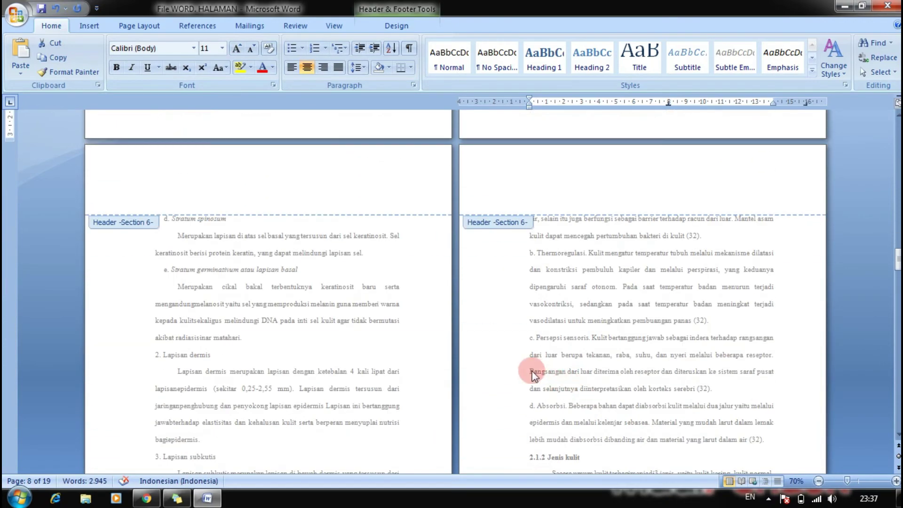
scroll(437, 349, up, 6)
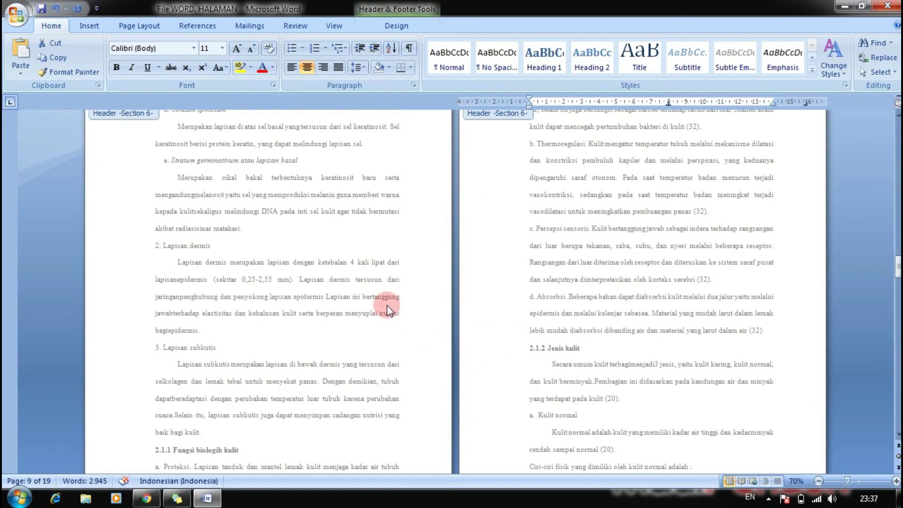
scroll(334, 263, up, 2)
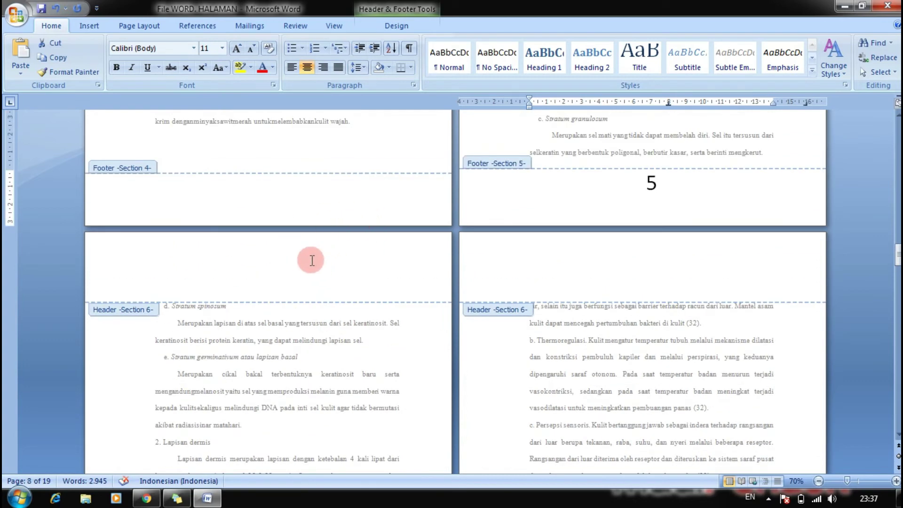
click(313, 260)
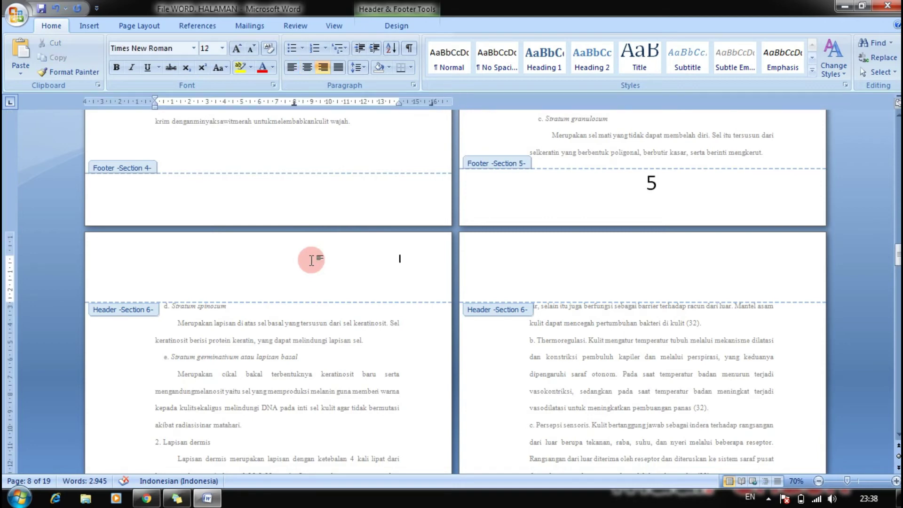
click(385, 29)
click(244, 143)
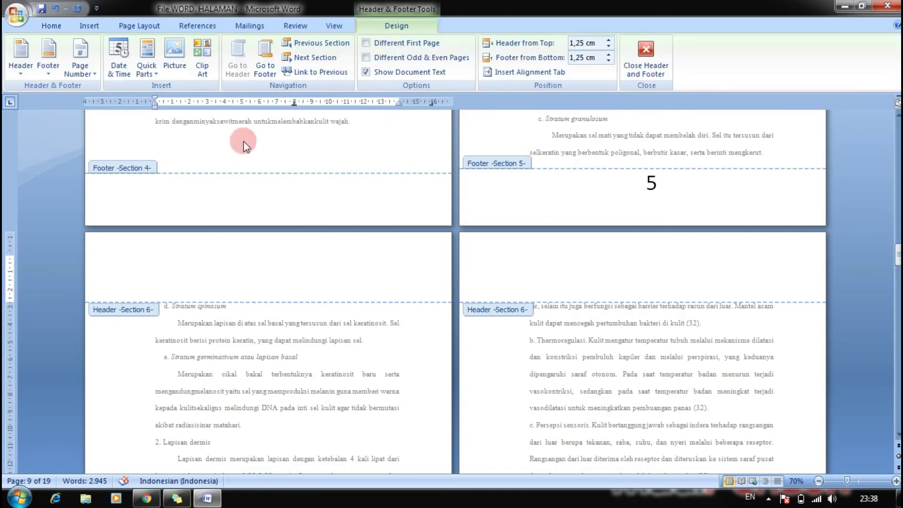
click(84, 72)
mouse_move(100, 88)
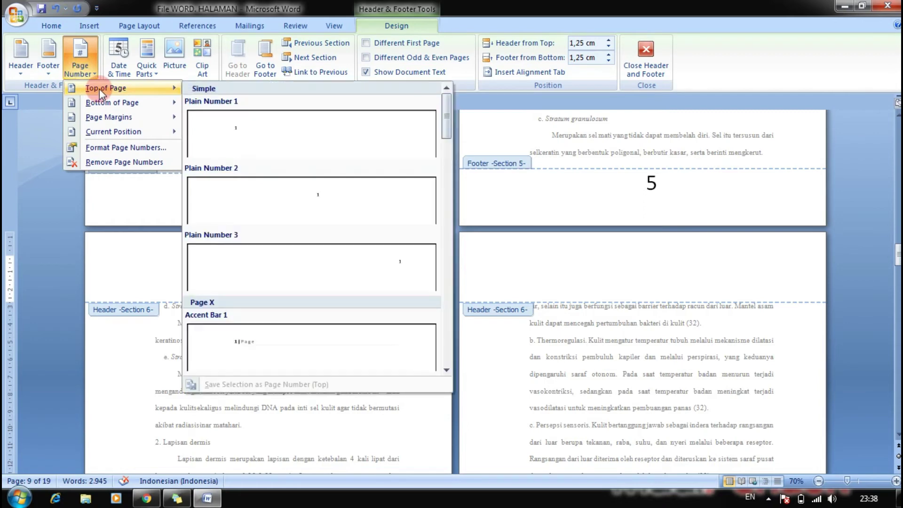
click(305, 263)
double_click(391, 257)
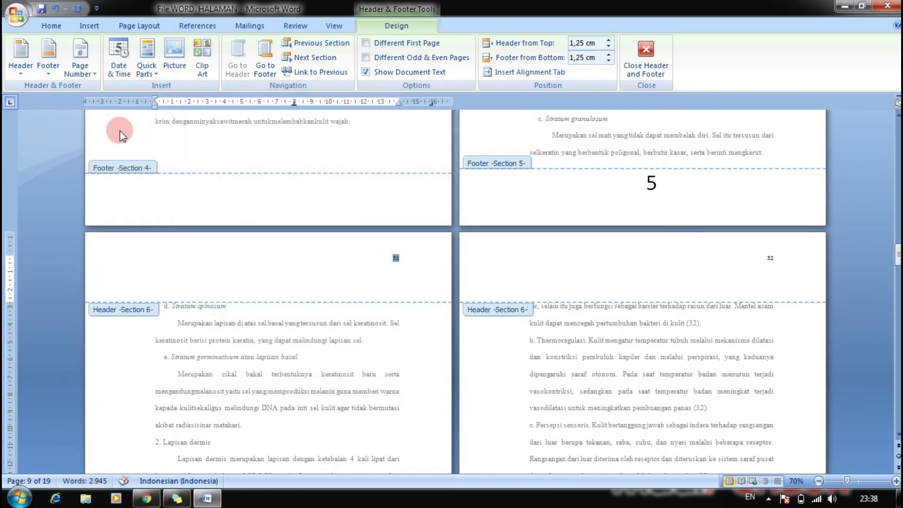
Set the page numbering in the Section 6 header to continue from the previous section.
click(76, 71)
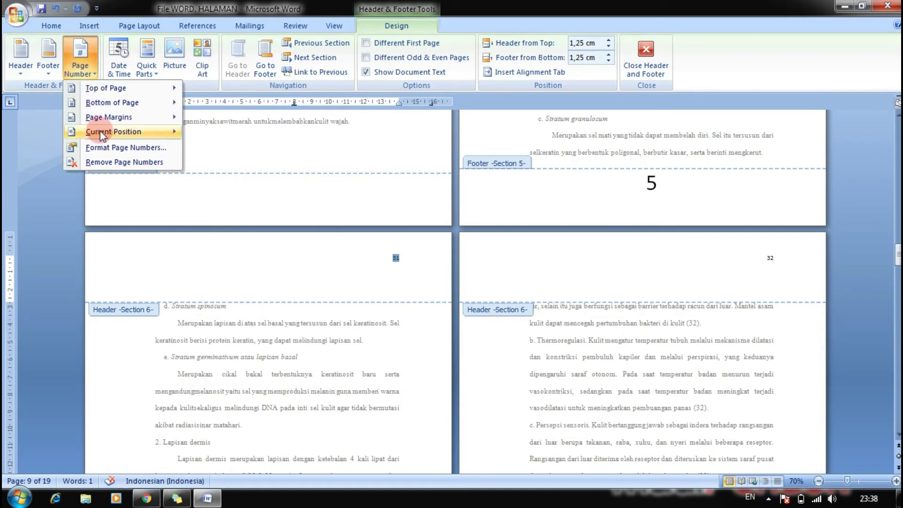
click(110, 147)
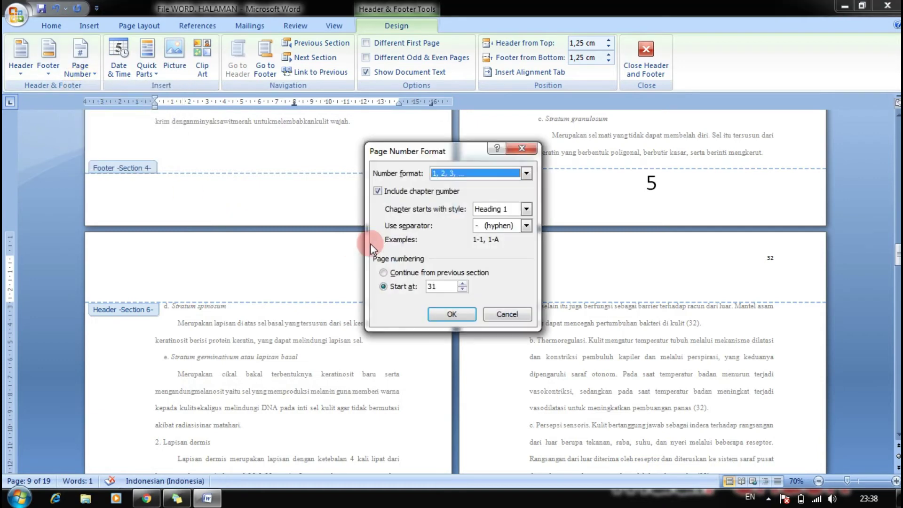
click(384, 273)
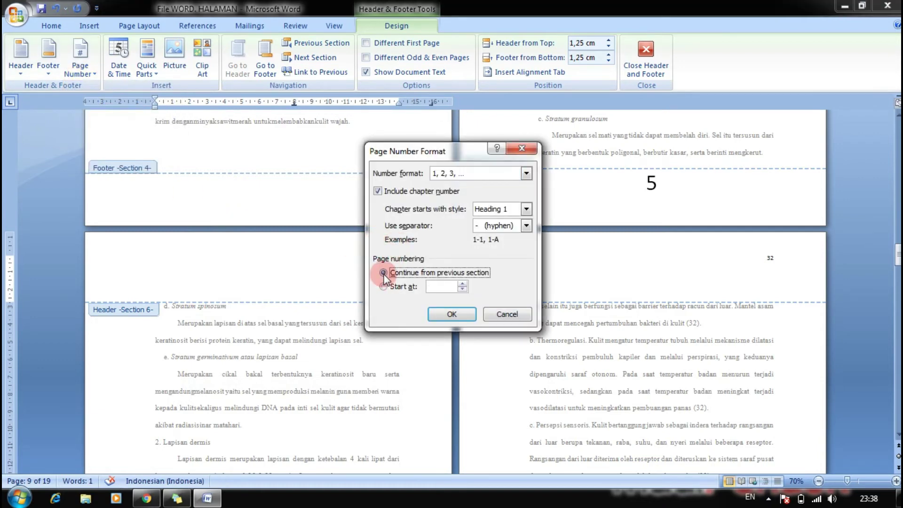
click(440, 315)
click(445, 281)
Enlarge the page number in the Section 6 header by eight font-size increments.
click(405, 146)
double_click(398, 143)
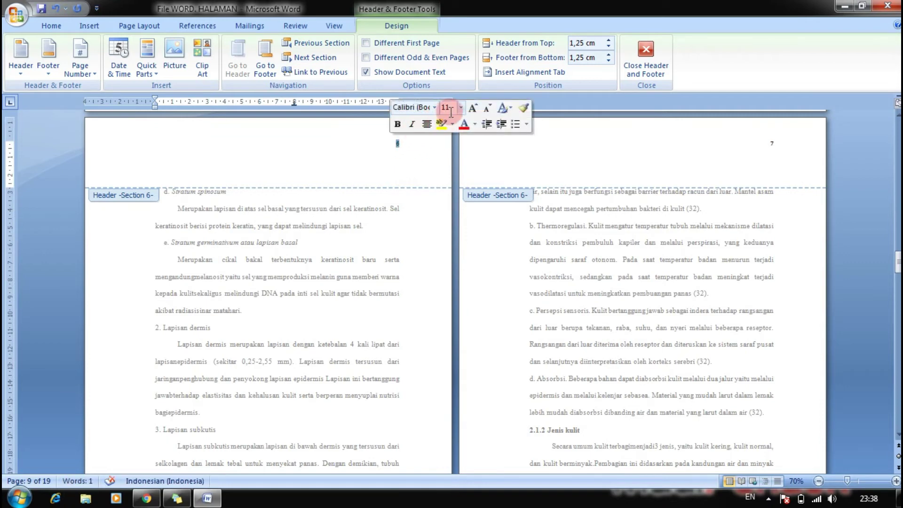
click(471, 110)
click(472, 110)
click(472, 110)
click(472, 110)
click(472, 111)
click(472, 110)
click(472, 110)
click(472, 110)
click(494, 160)
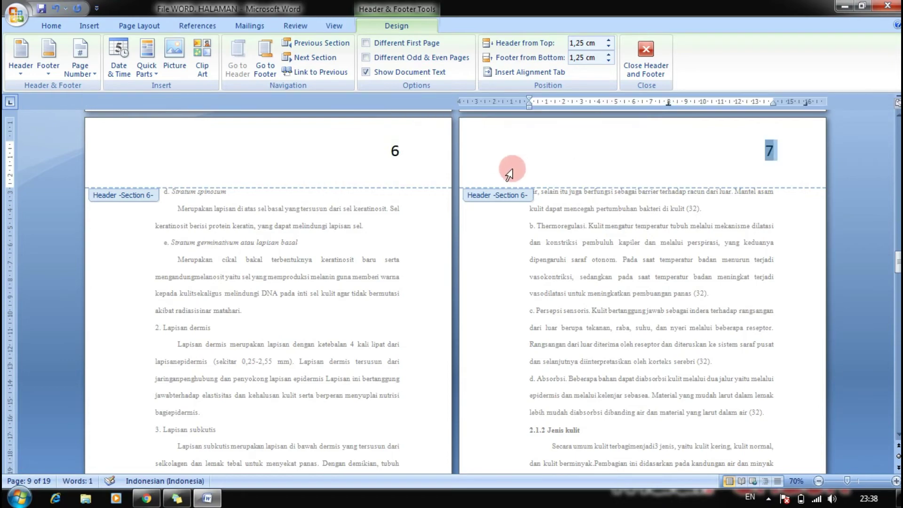
Check the header page numbers on the remaining Section 6 pages up to the start of BAB III.
scroll(512, 183, down, 3)
scroll(516, 193, down, 8)
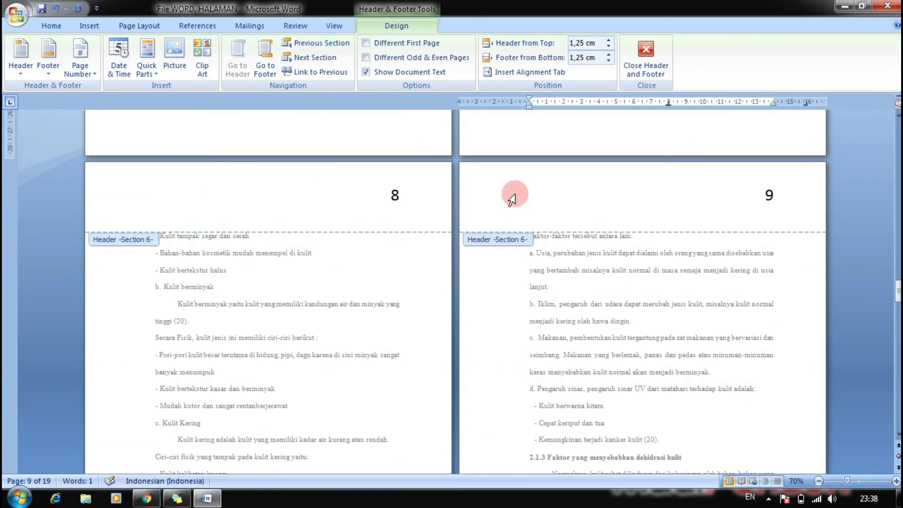
scroll(516, 199, up, 3)
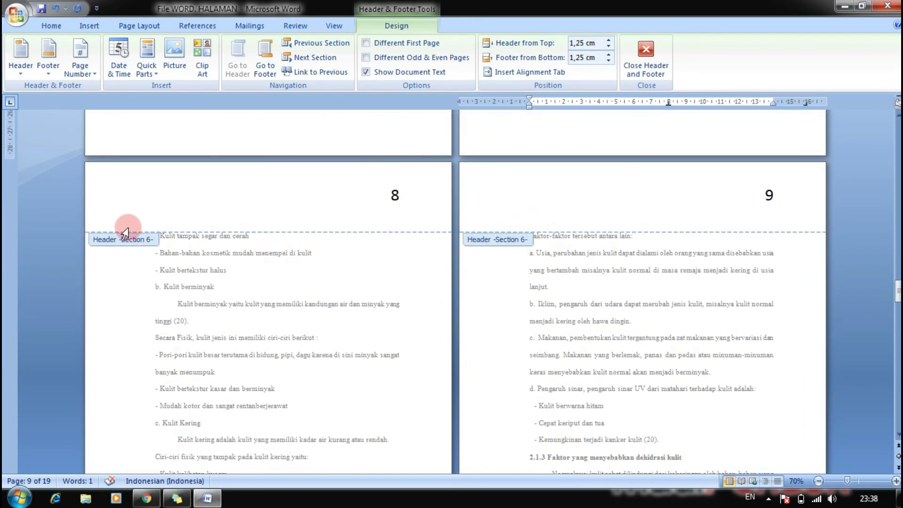
scroll(517, 231, down, 6)
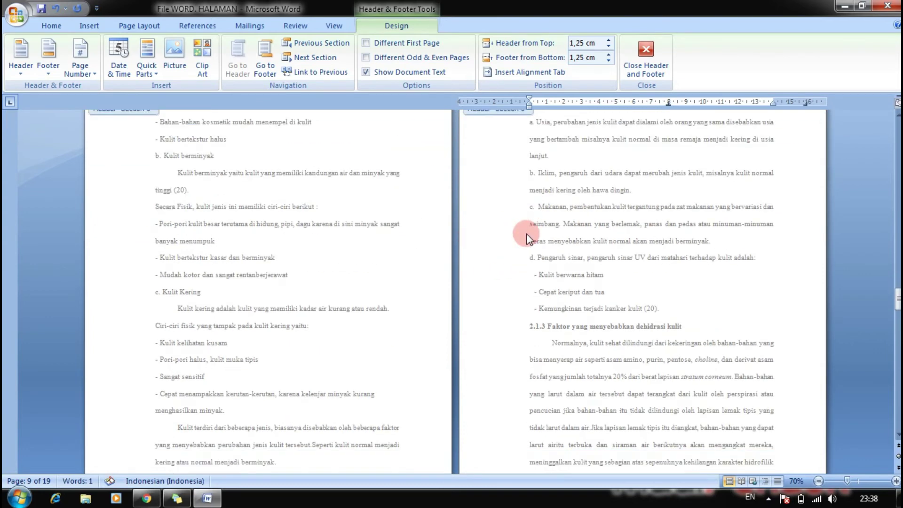
scroll(529, 238, down, 4)
scroll(530, 237, down, 3)
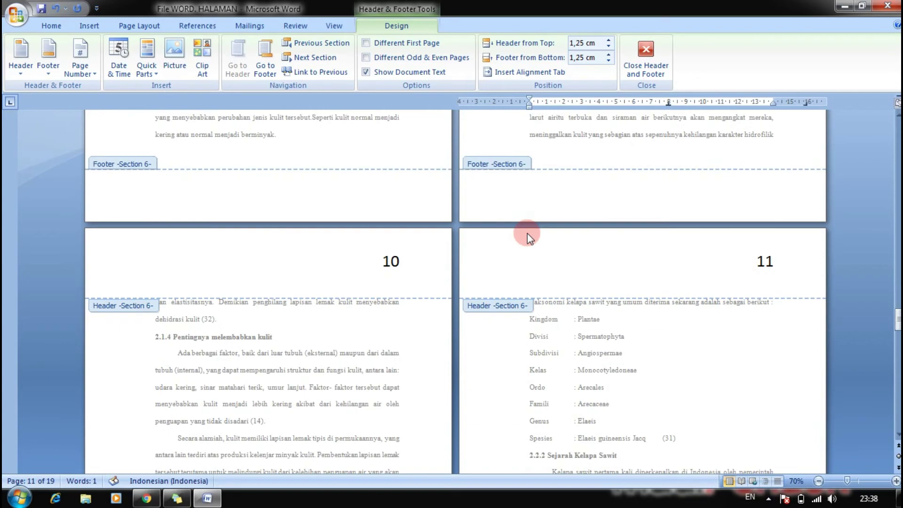
scroll(527, 233, down, 4)
scroll(527, 232, down, 20)
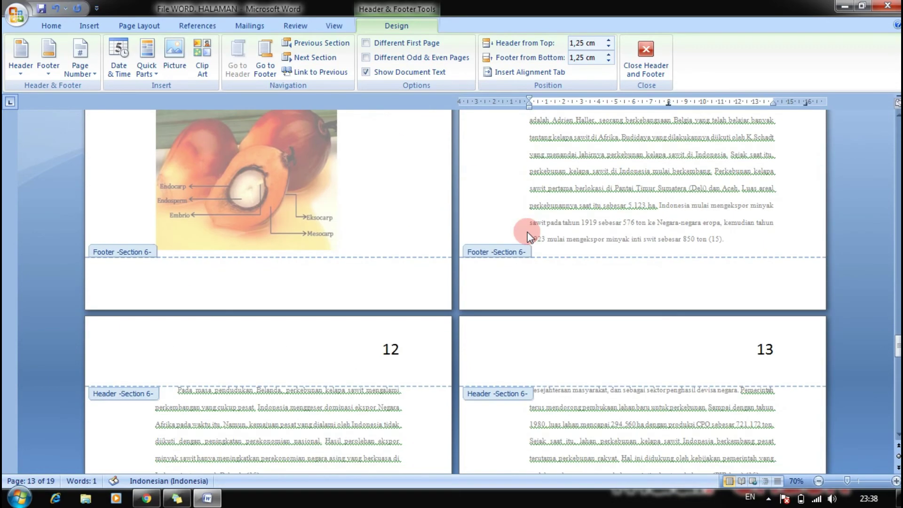
scroll(524, 246, down, 12)
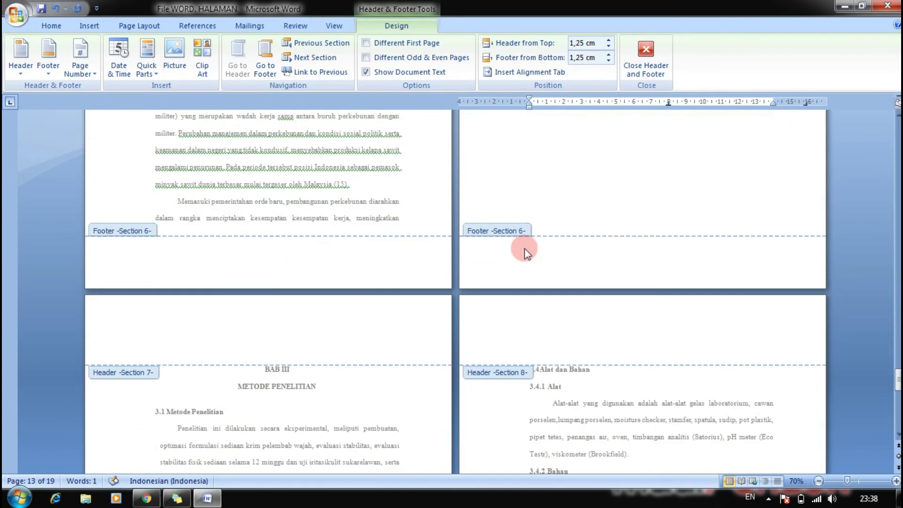
Insert a centred Plain Number 2 page number at the bottom of the BAB III opening page, in the Section 7 footer.
click(313, 193)
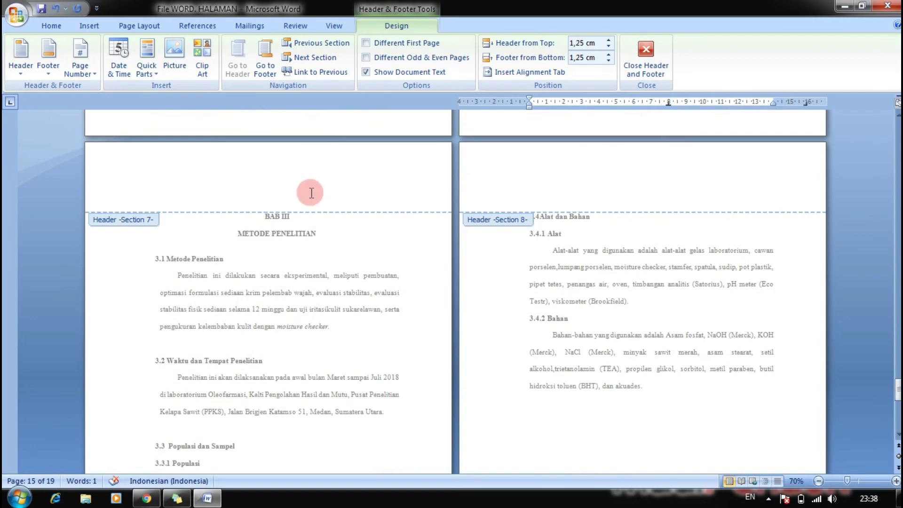
scroll(309, 198, down, 6)
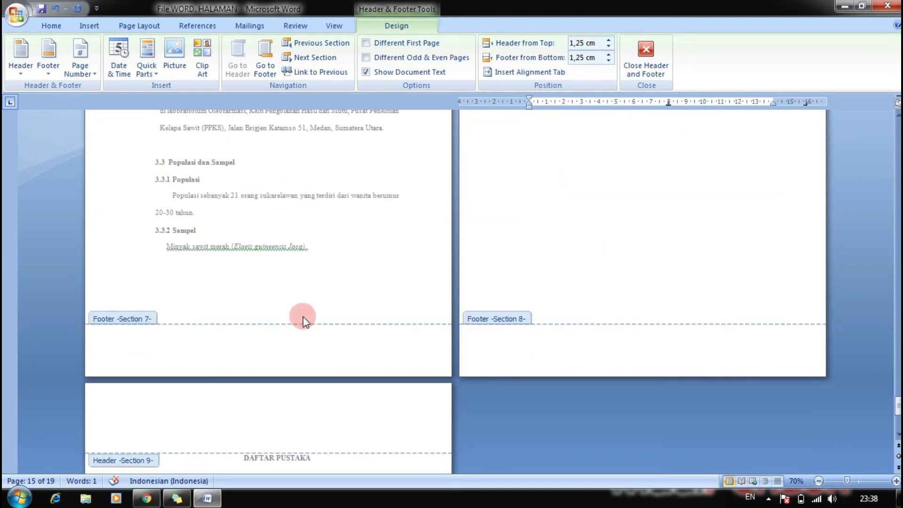
click(298, 353)
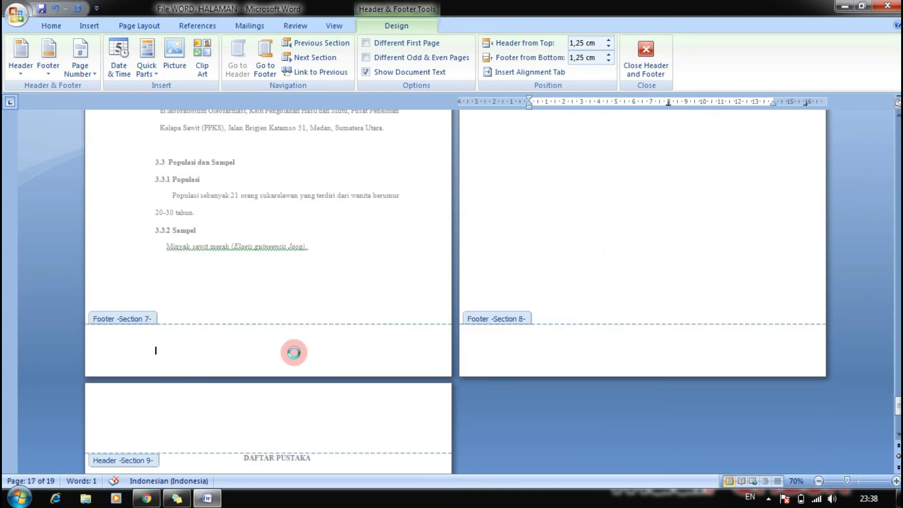
click(85, 74)
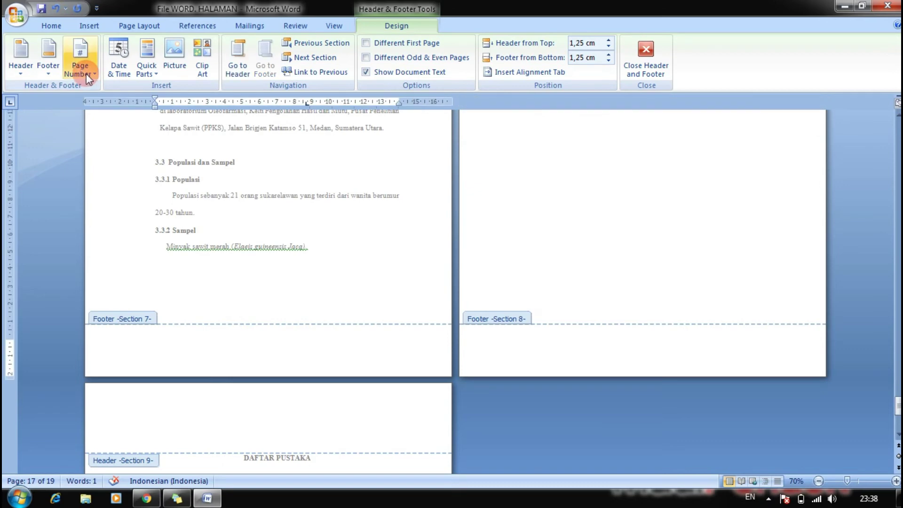
mouse_move(100, 99)
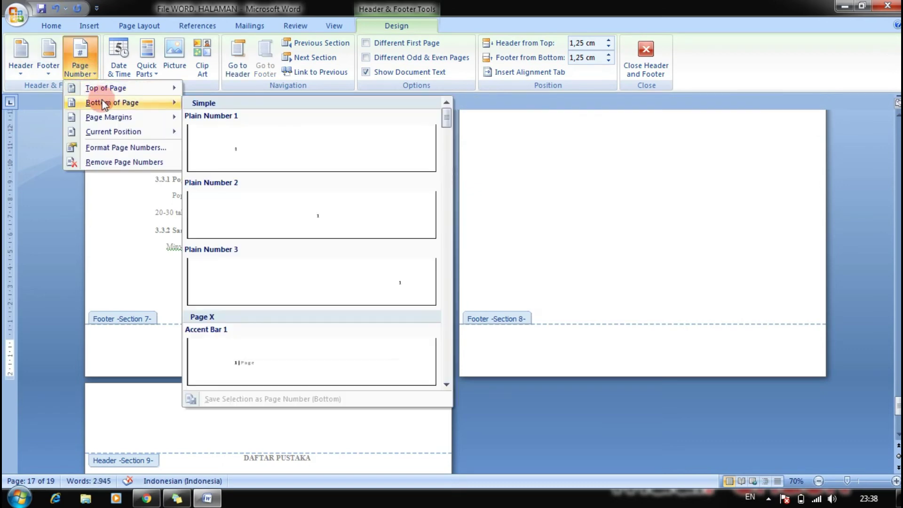
click(270, 205)
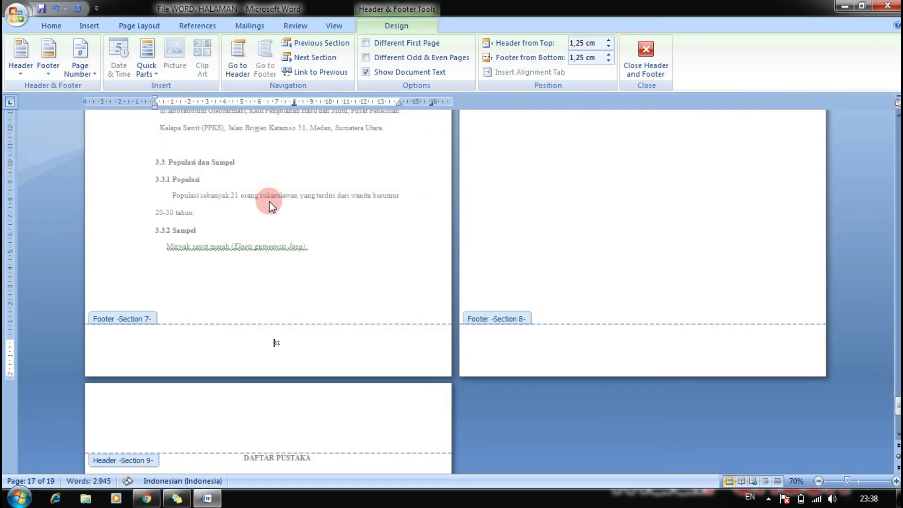
Set the page numbering in the BAB III opening page's footer to continue from the previous section.
click(69, 71)
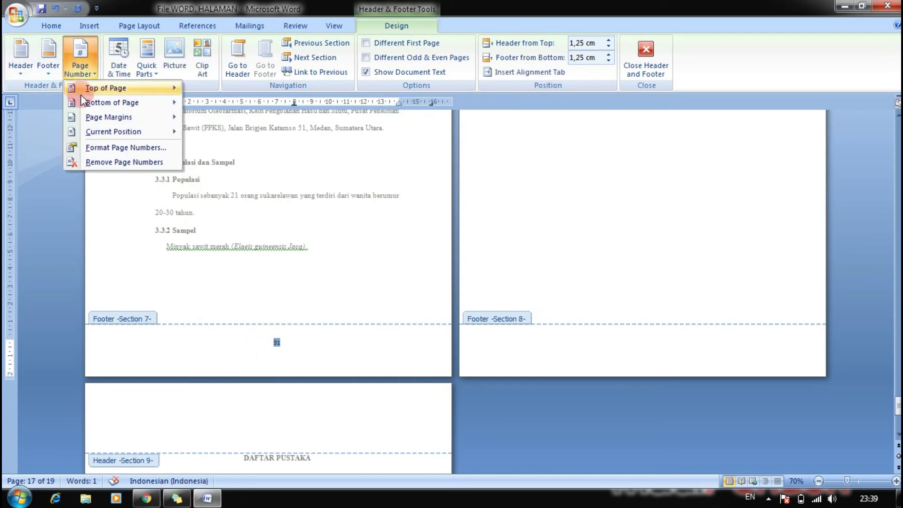
click(111, 146)
click(388, 273)
click(452, 316)
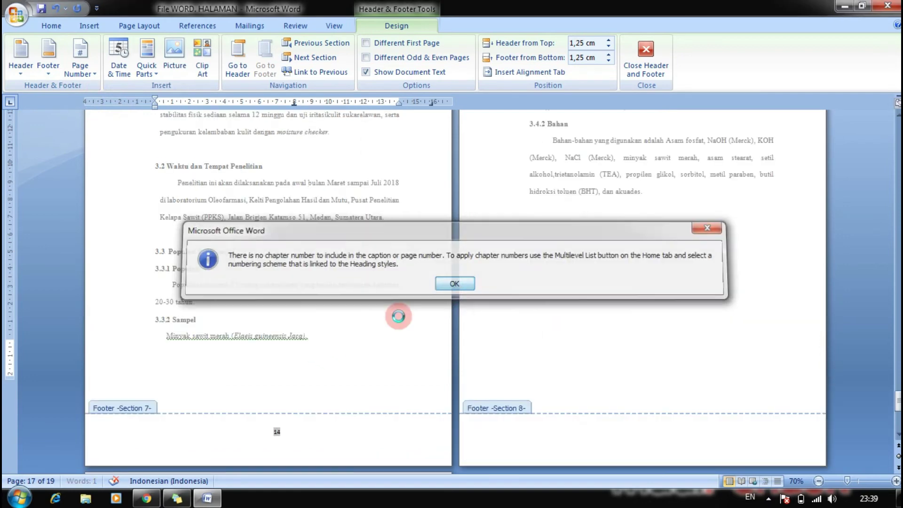